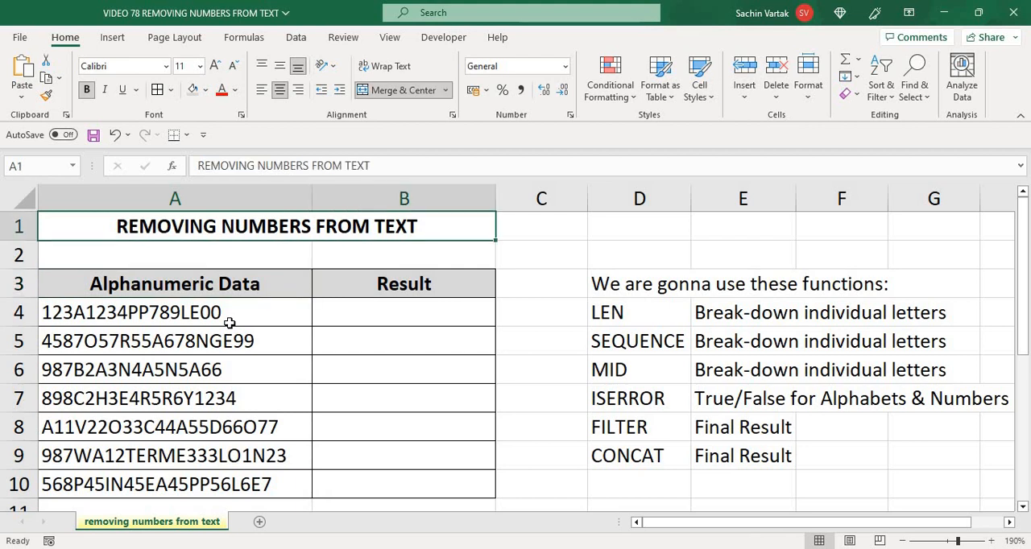
# Review the list of functions in D4:D9, from LEN to CONCAT, and what each contributes to the formula
pyautogui.press('Right')
pyautogui.press('Right')
pyautogui.press('Down')
pyautogui.press('Down')
pyautogui.press('Down')
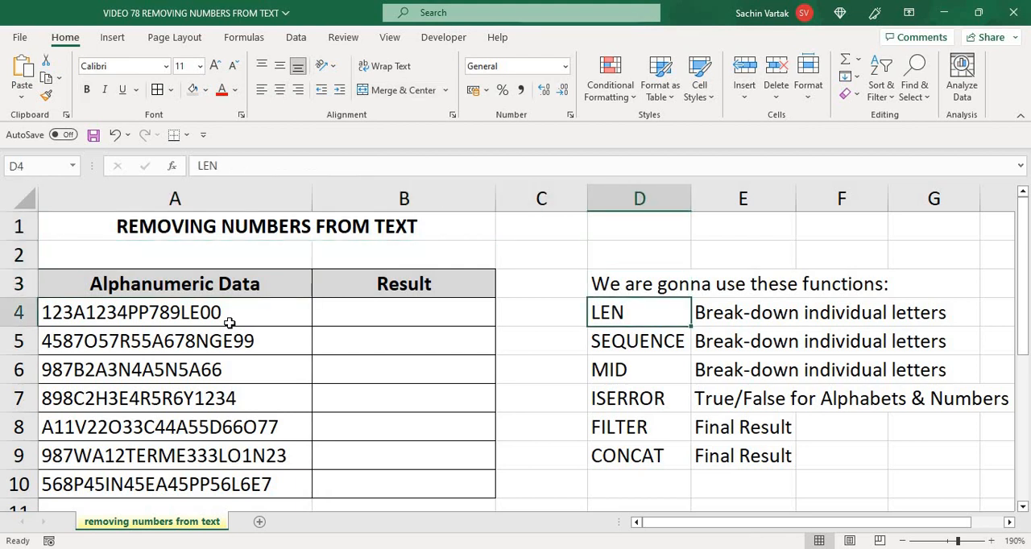
pyautogui.press('Down')
pyautogui.press('Down')
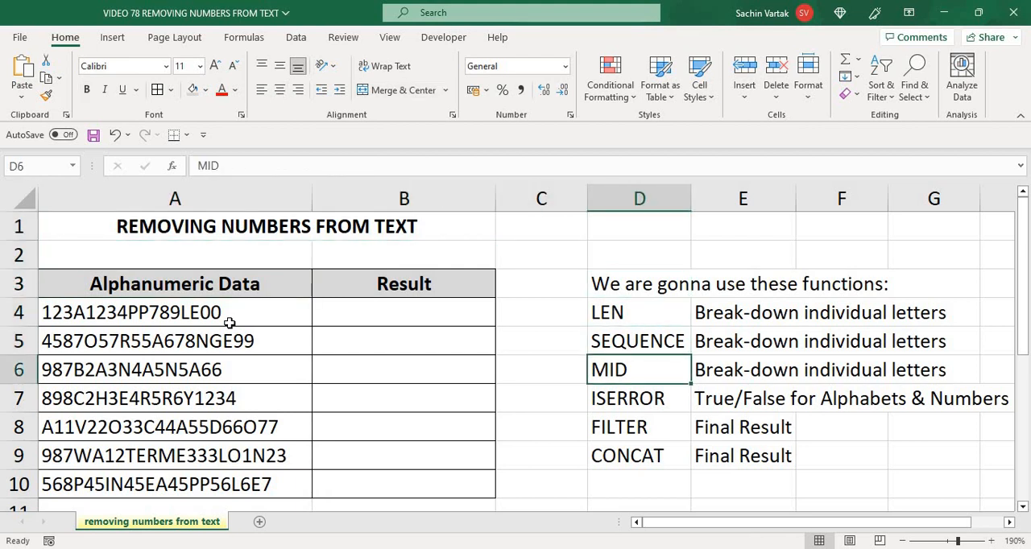
pyautogui.press('Down')
pyautogui.press('Down')
pyautogui.press('Down')
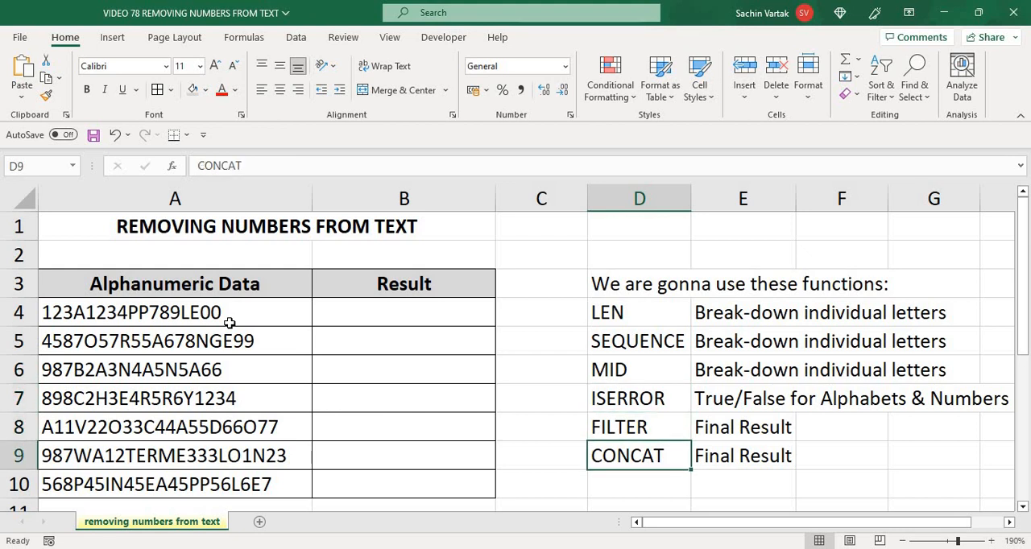
pyautogui.press('Up')
pyautogui.press('Up')
pyautogui.press('Up')
pyautogui.press('Up')
pyautogui.press('Up')
pyautogui.press('Up')
pyautogui.press('Up')
pyautogui.press('Up')
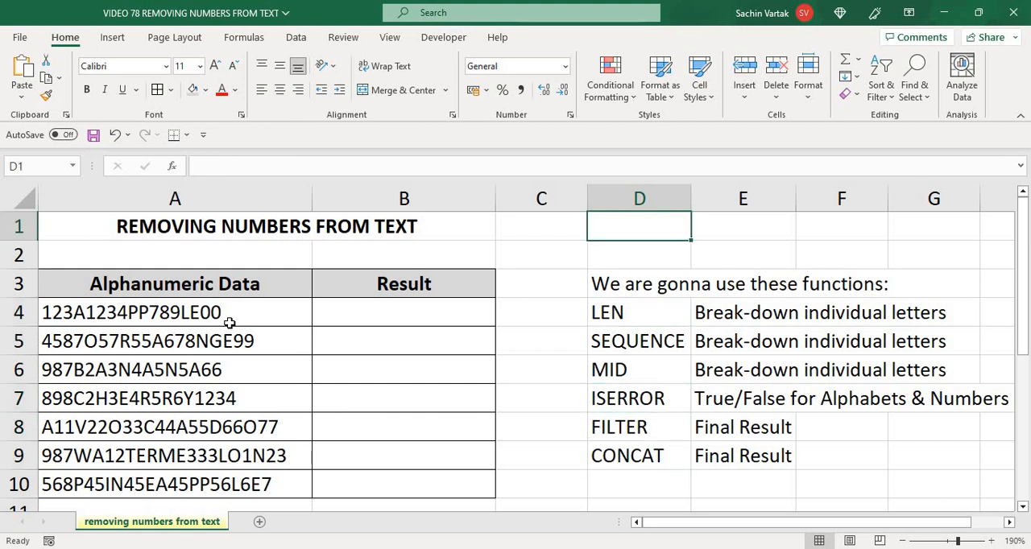
pyautogui.press('Down')
pyautogui.press('Down')
pyautogui.press('Down')
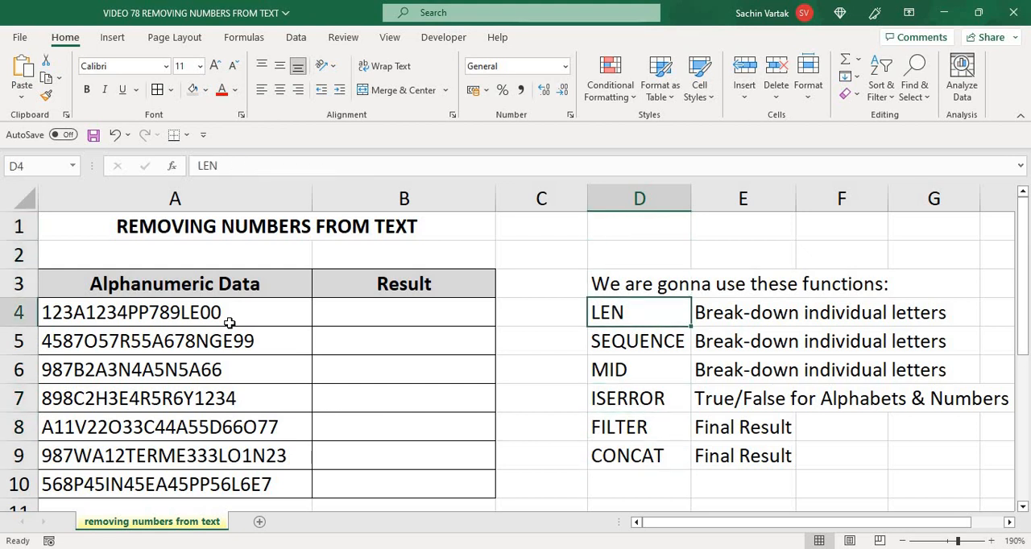
pyautogui.press('Down')
pyautogui.press('Down')
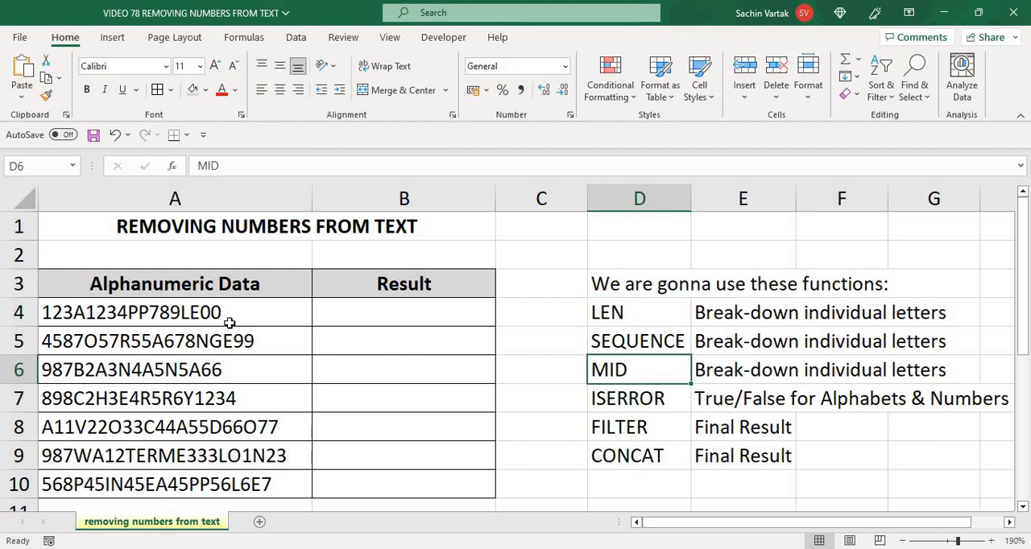
pyautogui.press('Up')
pyautogui.press('Down')
pyautogui.press('Down')
pyautogui.press('Down')
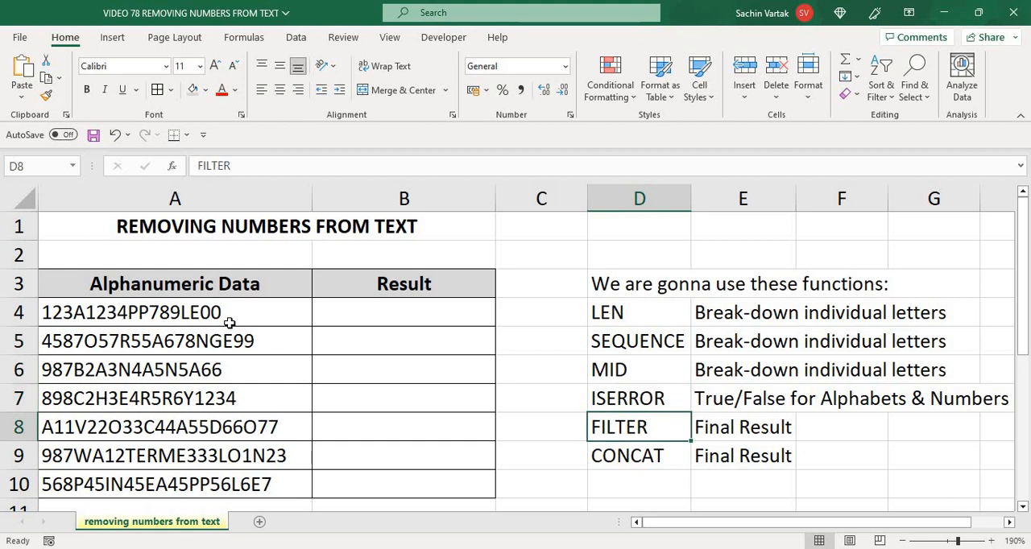
pyautogui.press('Up')
pyautogui.press('Up')
pyautogui.press('Up')
pyautogui.press('Up')
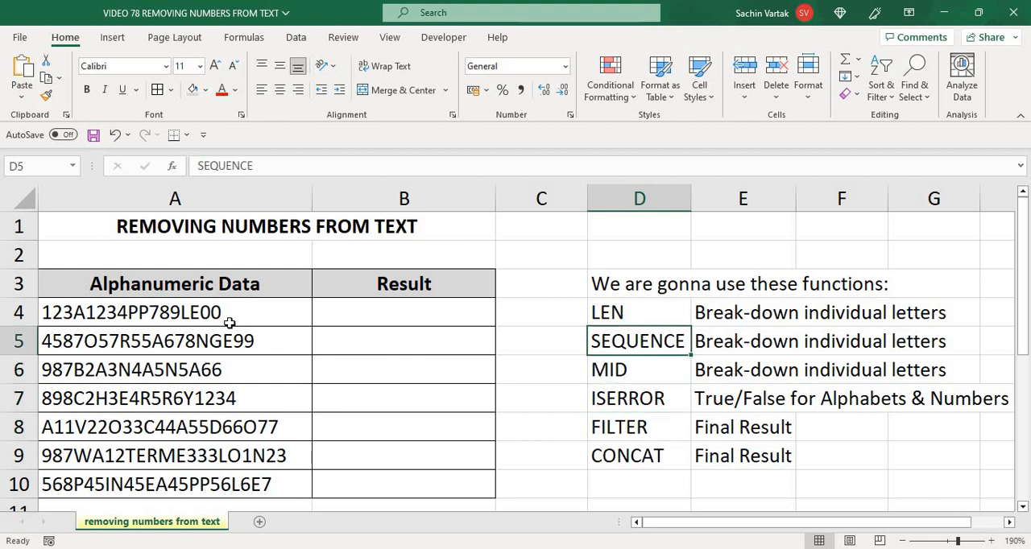
pyautogui.press('Down')
pyautogui.press('Down')
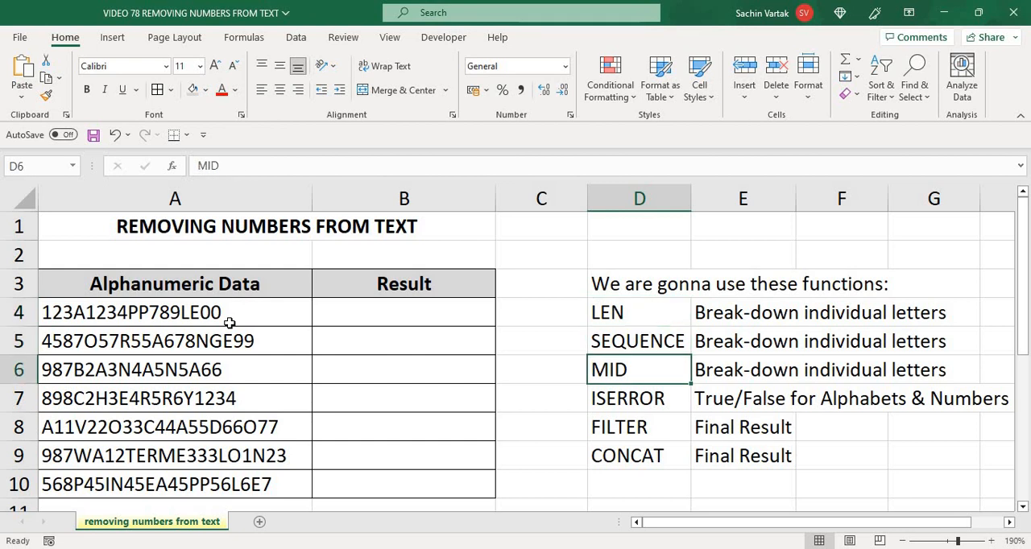
# Enter the formula =LEN(A4) in Result cell B4 to count the characters of the first alphanumeric string
pyautogui.press('Left')
pyautogui.press('Left')
pyautogui.press('Up')
pyautogui.press('Up')
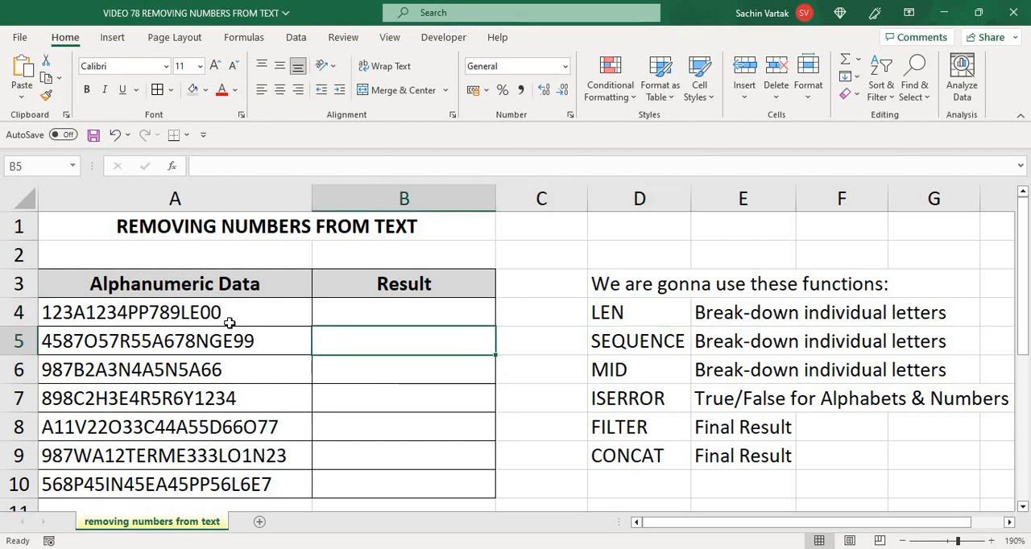
pyautogui.press('Down')
pyautogui.write('=len')
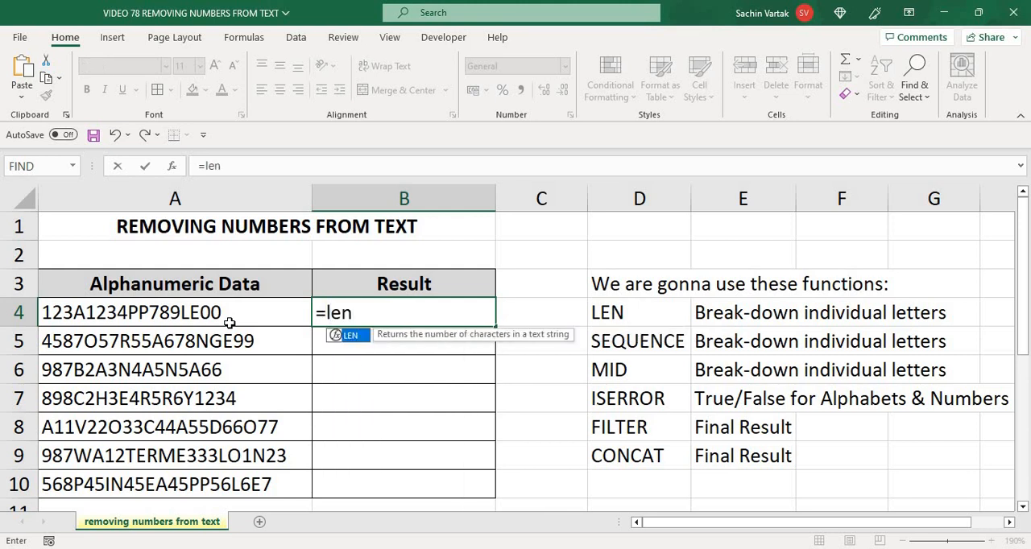
pyautogui.press('Tab')
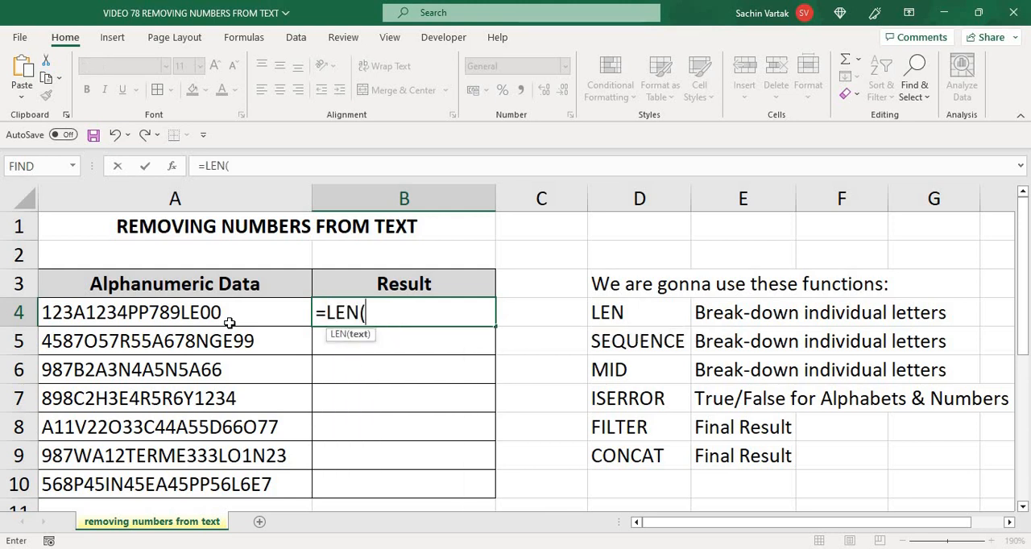
pyautogui.click(230, 322)
pyautogui.write(')')
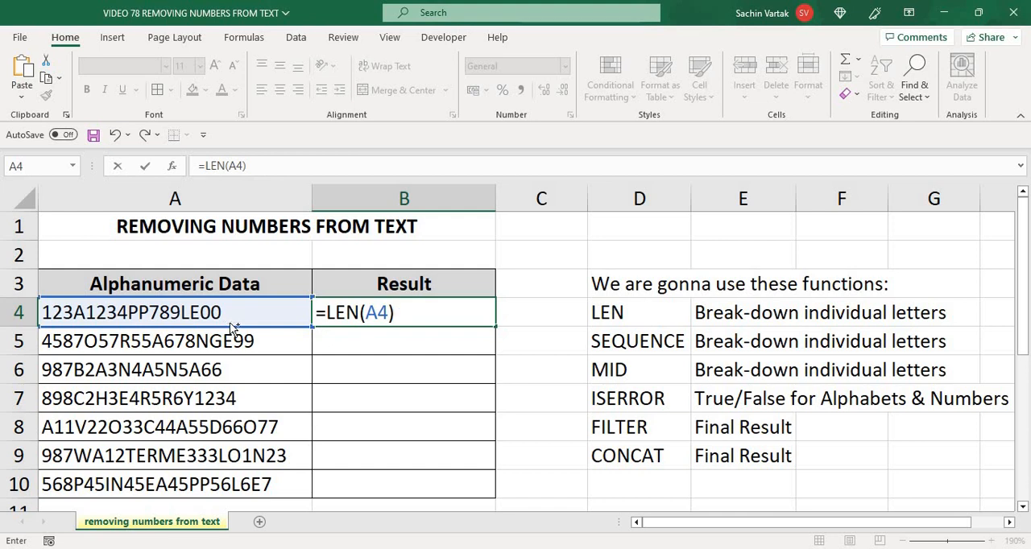
pyautogui.hotkey('ctrl', 'Return')
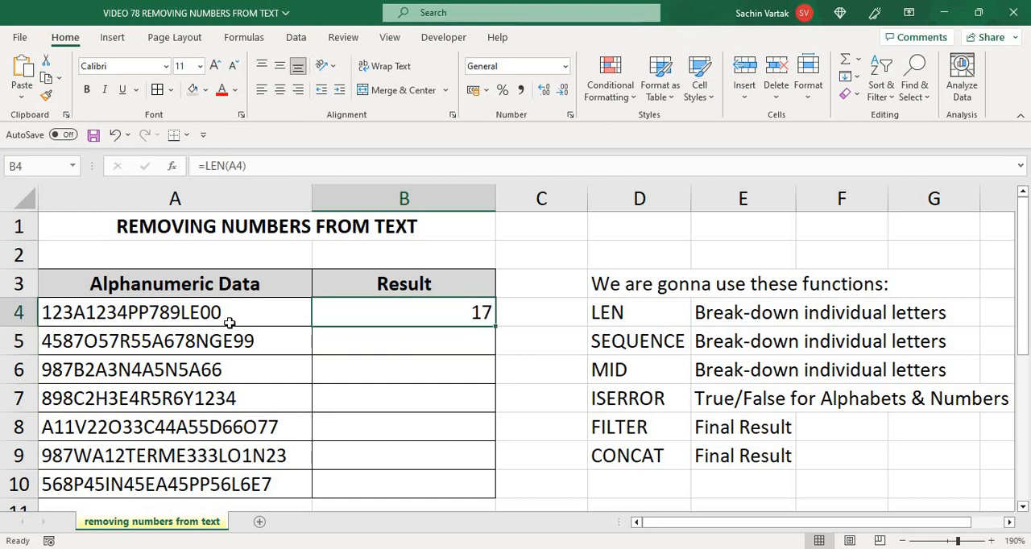
# Wrap the B4 formula in SEQUENCE so that it reads =SEQUENCE(LEN(A4))
pyautogui.press('F2')
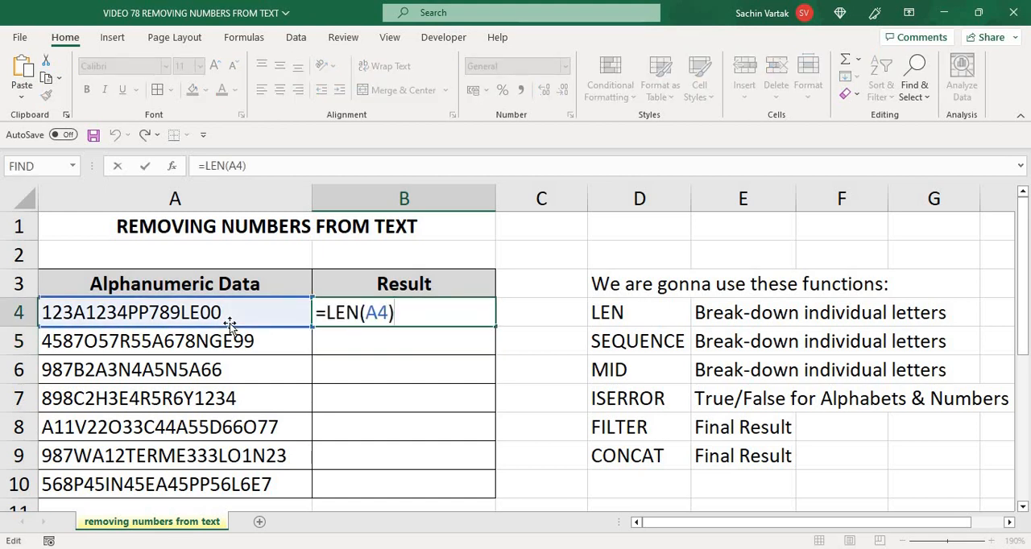
pyautogui.press('Left')
pyautogui.press('Left')
pyautogui.press('Left')
pyautogui.press('Left')
pyautogui.press('Left')
pyautogui.press('Left')
pyautogui.press('Left')
pyautogui.write('s')
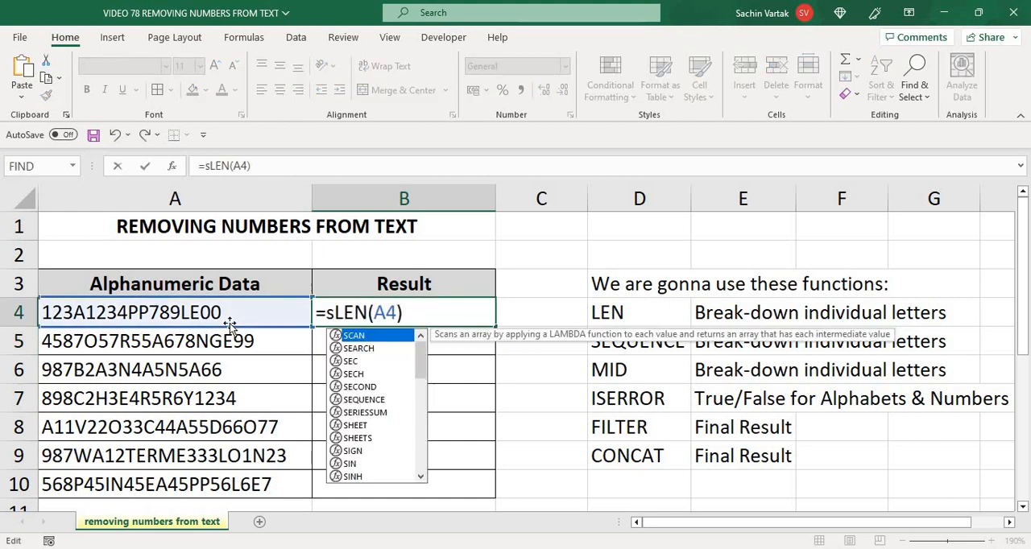
pyautogui.write('eq')
pyautogui.press('Tab')
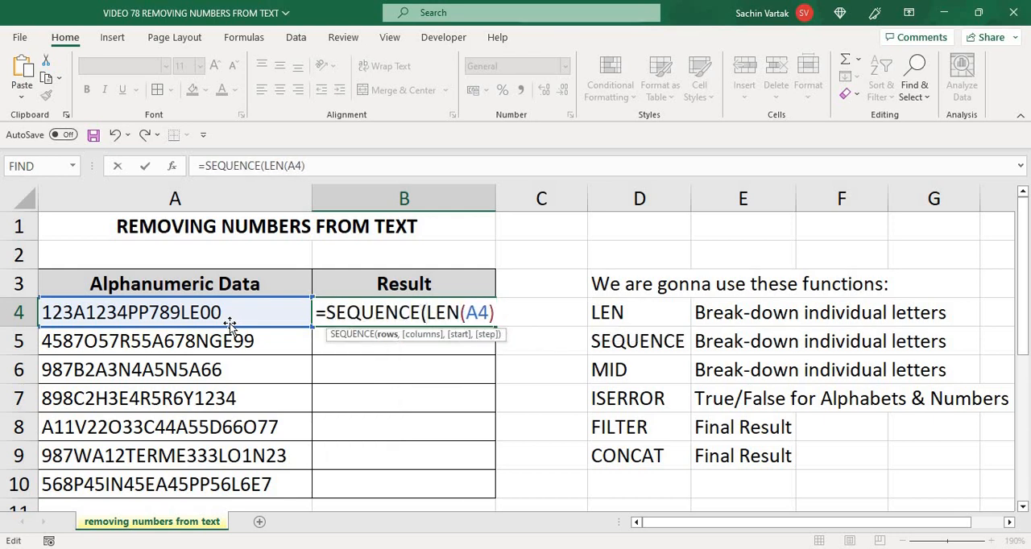
pyautogui.write(')')
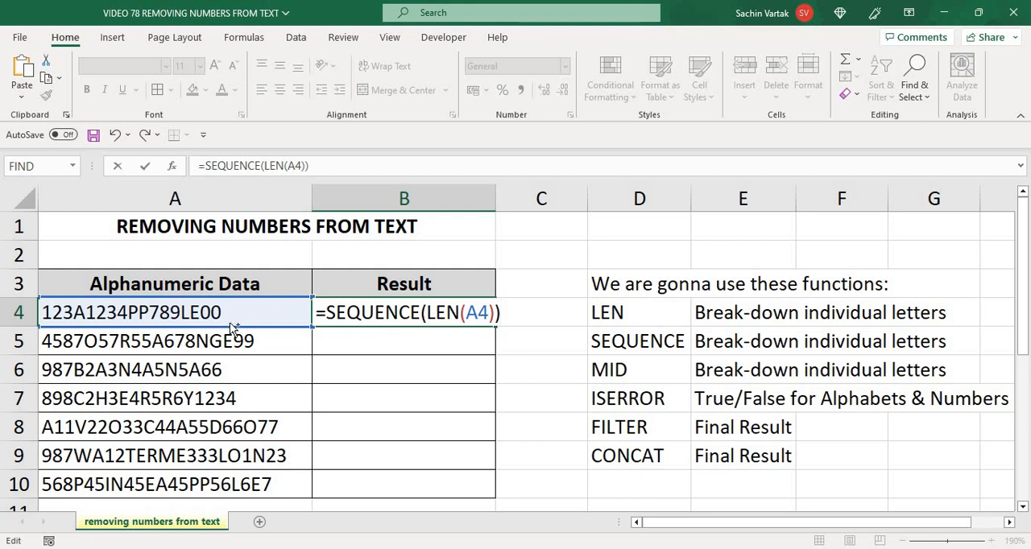
pyautogui.hotkey('ctrl', 'Return')
# Examine the spilled sequence numbers down column B from B4 to the end of the range
pyautogui.press('Down')
pyautogui.press('Down')
pyautogui.press('Down')
pyautogui.press('Down')
pyautogui.press('Down')
pyautogui.press('Down')
pyautogui.press('Down')
pyautogui.press('Down')
pyautogui.press('Down')
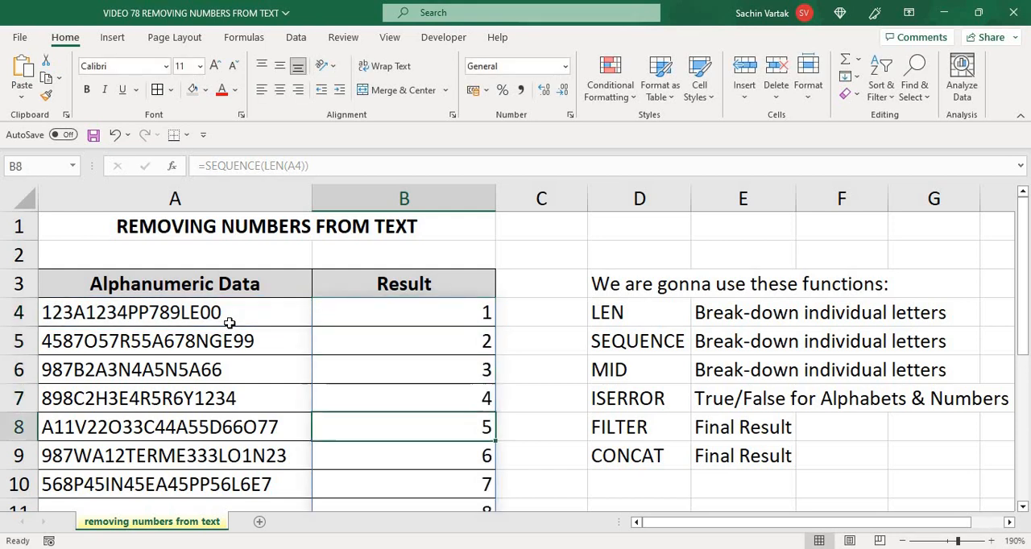
pyautogui.press('Down')
pyautogui.press('Down')
pyautogui.press('Down')
pyautogui.press('Down')
pyautogui.press('Down')
pyautogui.press('Down')
pyautogui.press('Down')
pyautogui.press('Down')
pyautogui.press('Down')
pyautogui.press('Down')
pyautogui.press('Down')
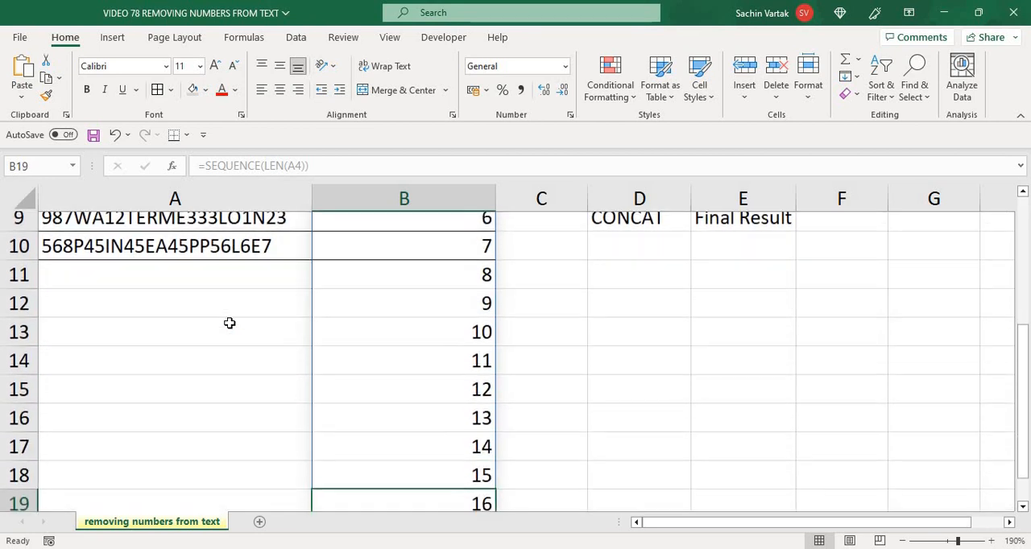
pyautogui.press('Up')
pyautogui.press('Up')
pyautogui.press('Up')
pyautogui.press('Up')
pyautogui.press('Up')
pyautogui.press('Up')
pyautogui.press('Up')
pyautogui.press('Up')
pyautogui.press('Up')
pyautogui.press('Up')
pyautogui.press('Up')
pyautogui.press('Up')
pyautogui.press('Up')
pyautogui.press('Up')
pyautogui.press('Up')
pyautogui.press('Up')
pyautogui.press('Up')
pyautogui.press('Up')
pyautogui.press('Up')
pyautogui.press('Up')
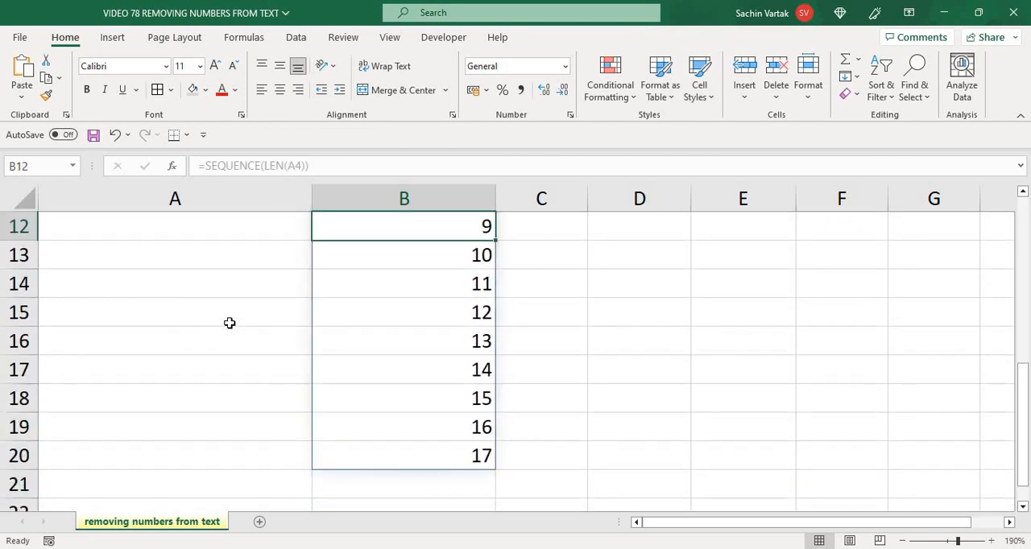
pyautogui.press('Down')
pyautogui.press('Down')
pyautogui.press('Down')
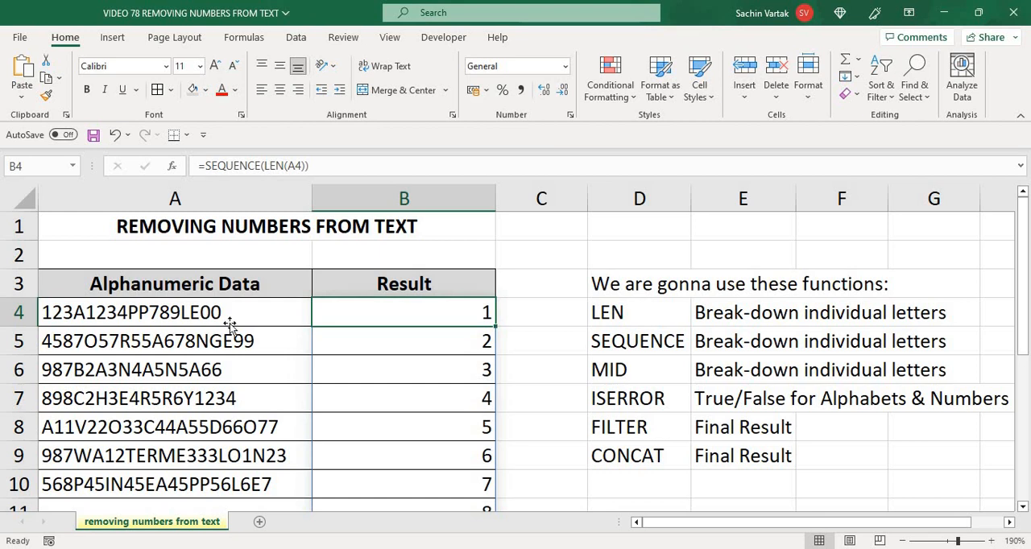
# Nest the B4 formula in MID so that it reads =MID(A4,SEQUENCE(LEN(A4)),1), extracting one character at a time
pyautogui.press('F2')
pyautogui.press('Home')
pyautogui.press('Right')
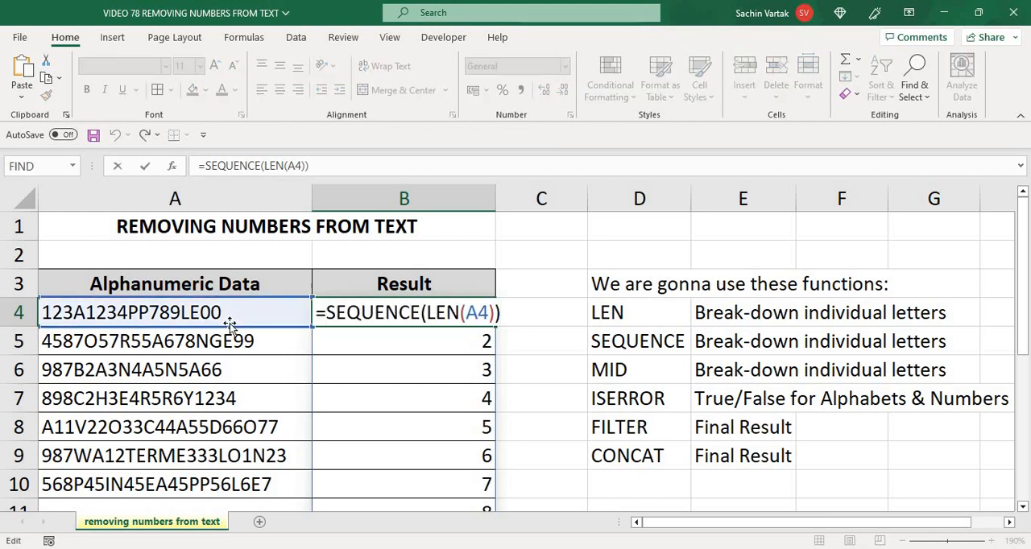
pyautogui.write('mid')
pyautogui.press('Tab')
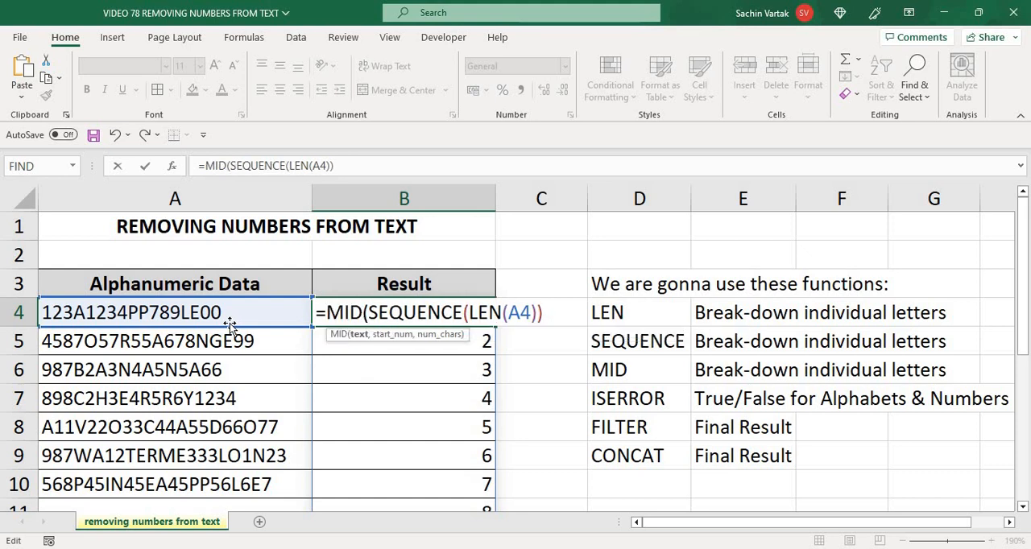
pyautogui.click(203, 305)
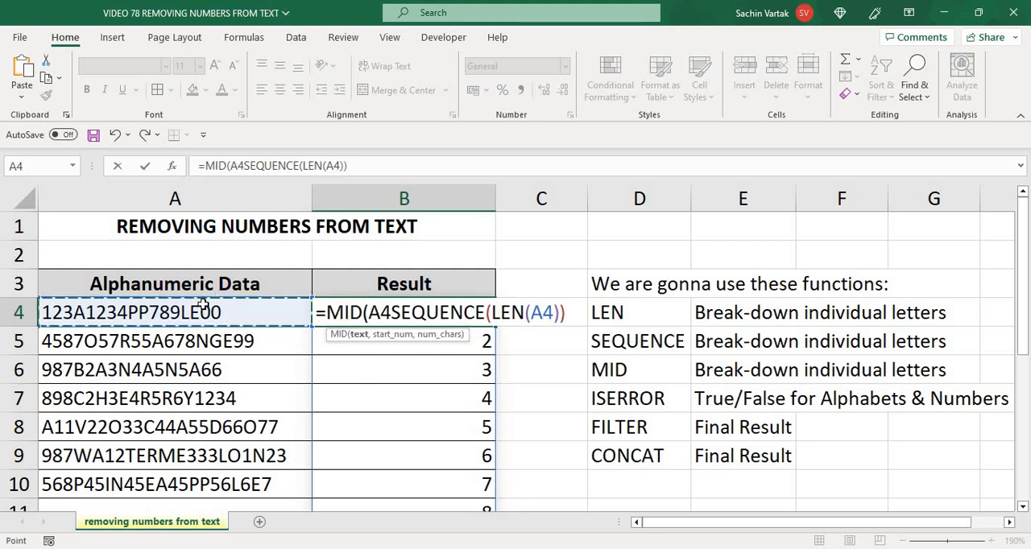
pyautogui.write(',')
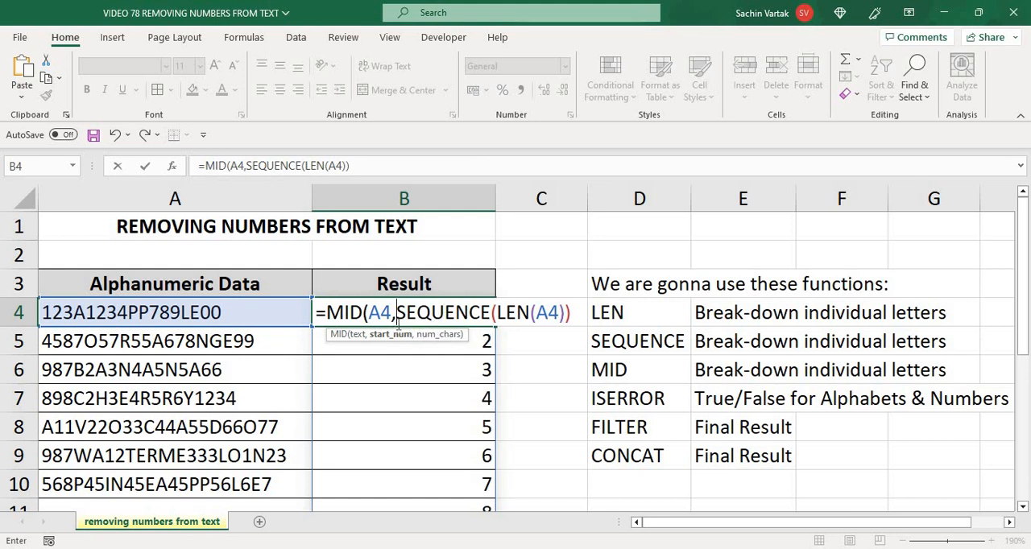
pyautogui.click(367, 168)
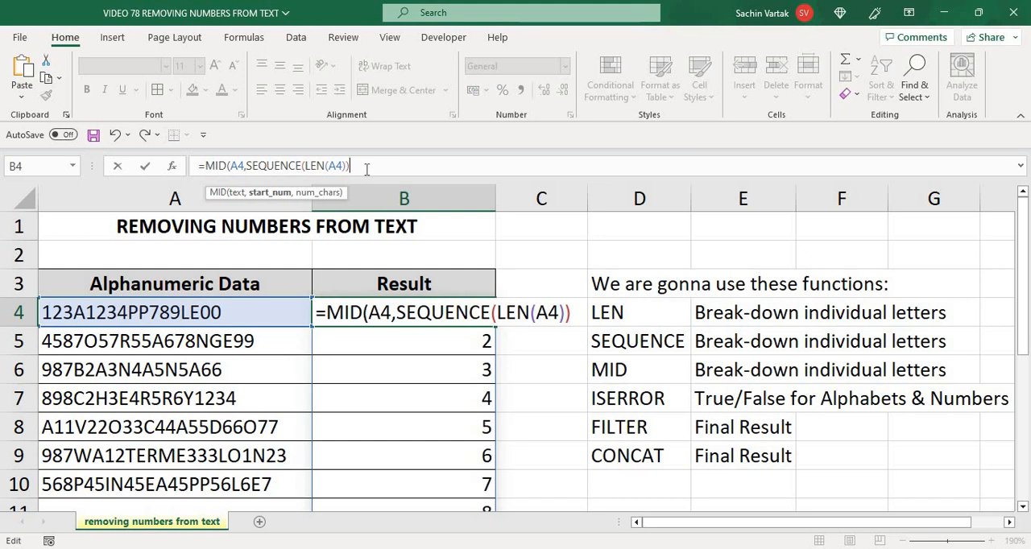
pyautogui.write(',1')
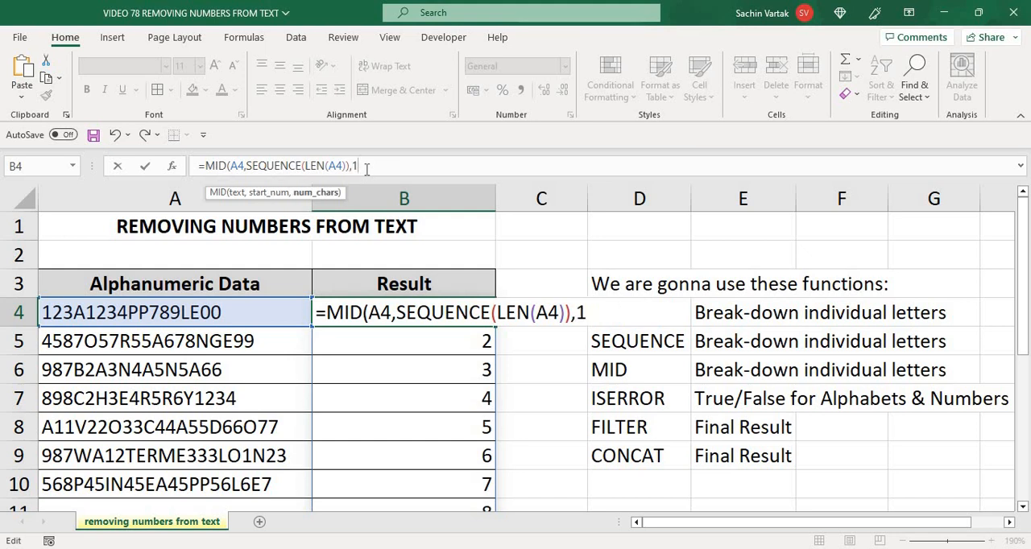
pyautogui.write(')')
pyautogui.hotkey('ctrl', 'Return')
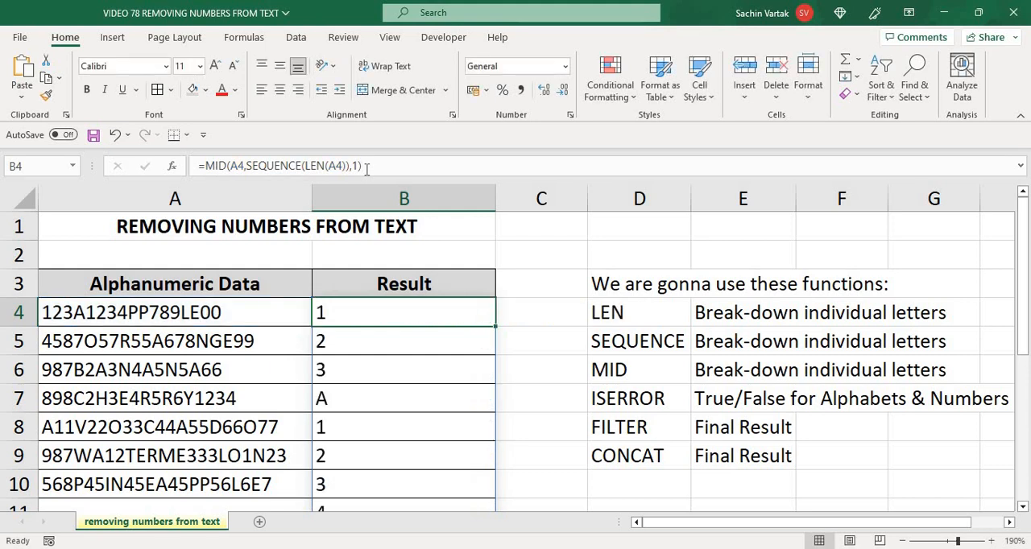
# Compare the individual characters spilled down column B with the source string in A4
pyautogui.press('Down')
pyautogui.press('Down')
pyautogui.press('Down')
pyautogui.press('Up')
pyautogui.press('Up')
pyautogui.press('Up')
pyautogui.press('Right')
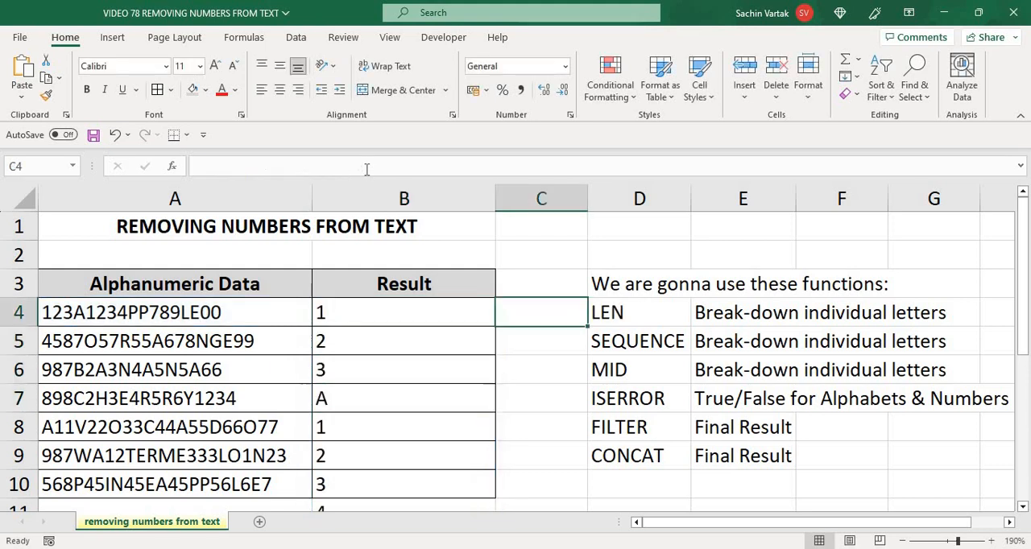
pyautogui.press('Right')
pyautogui.press('Down')
pyautogui.press('Down')
pyautogui.press('Left')
pyautogui.press('Left')
pyautogui.press('Left')
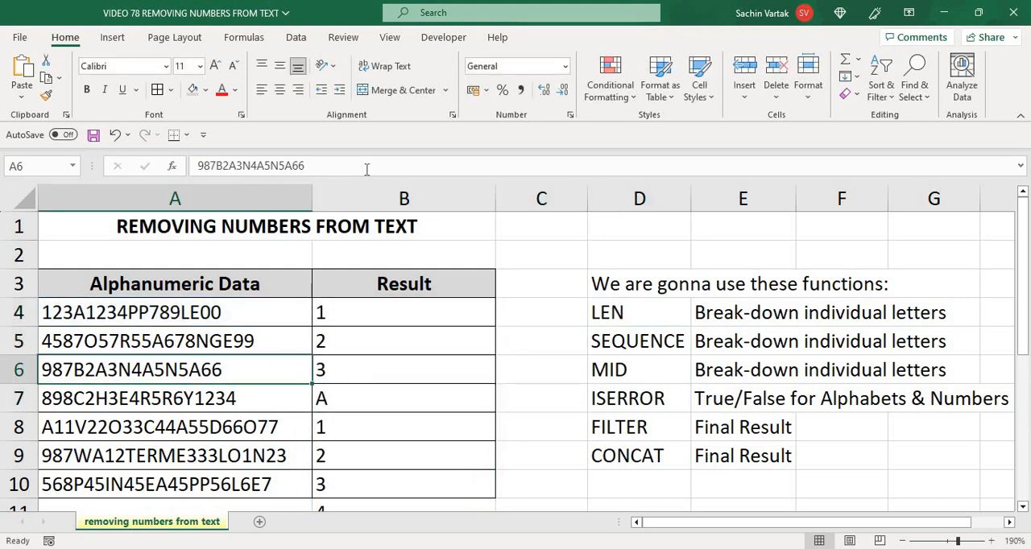
pyautogui.press('Up')
pyautogui.press('Up')
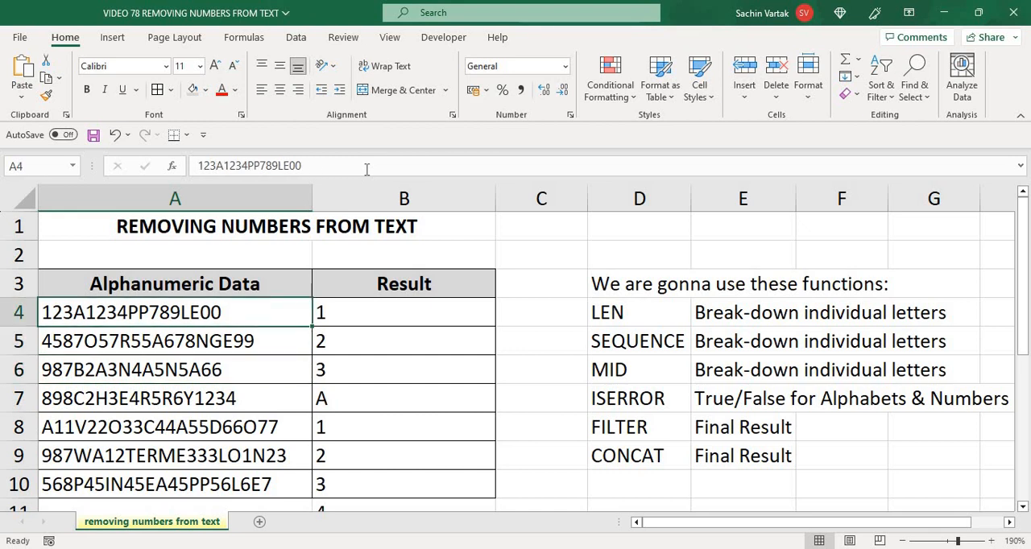
pyautogui.press('Right')
pyautogui.press('Right')
pyautogui.press('Left')
pyautogui.press('Down')
pyautogui.press('Down')
pyautogui.press('Down')
# Add a double negative before MID in the B4 formula so that it reads =--MID(A4,SEQUENCE(LEN(A4)),1)
pyautogui.press('Down')
pyautogui.hotkey('ctrl', 'Down')
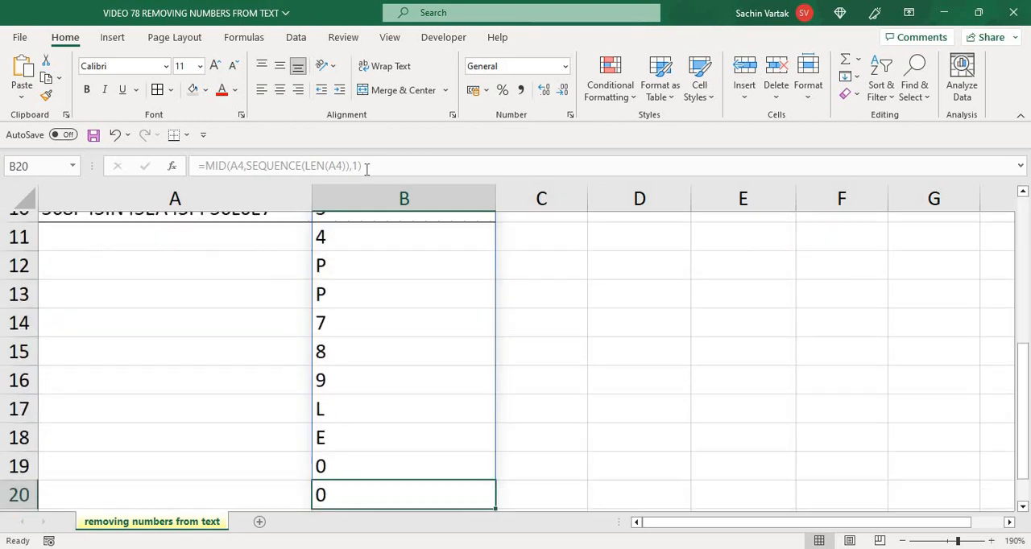
pyautogui.press('Up')
pyautogui.press('Up')
pyautogui.press('Up')
pyautogui.hotkey('ctrl', 'Up')
pyautogui.press('Down')
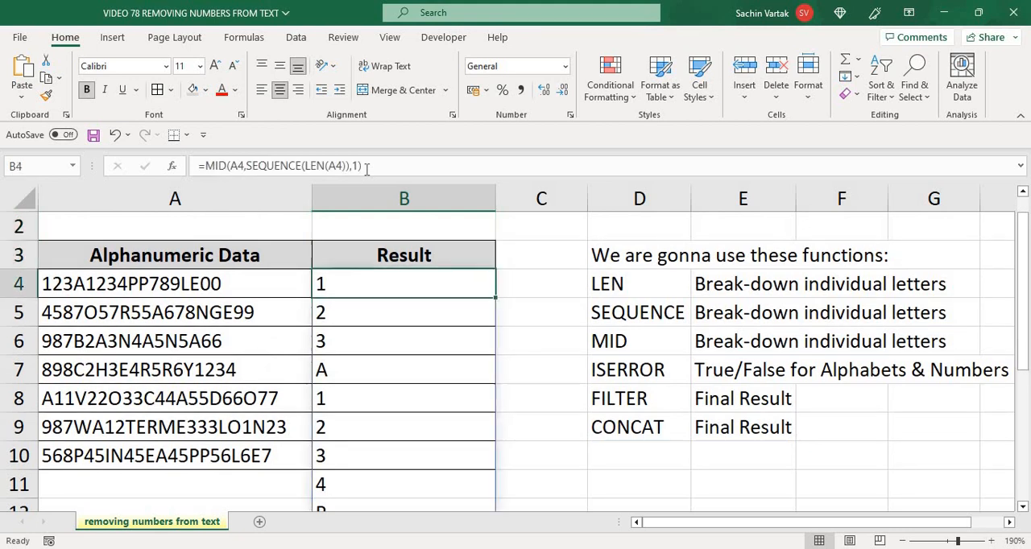
pyautogui.press('F2')
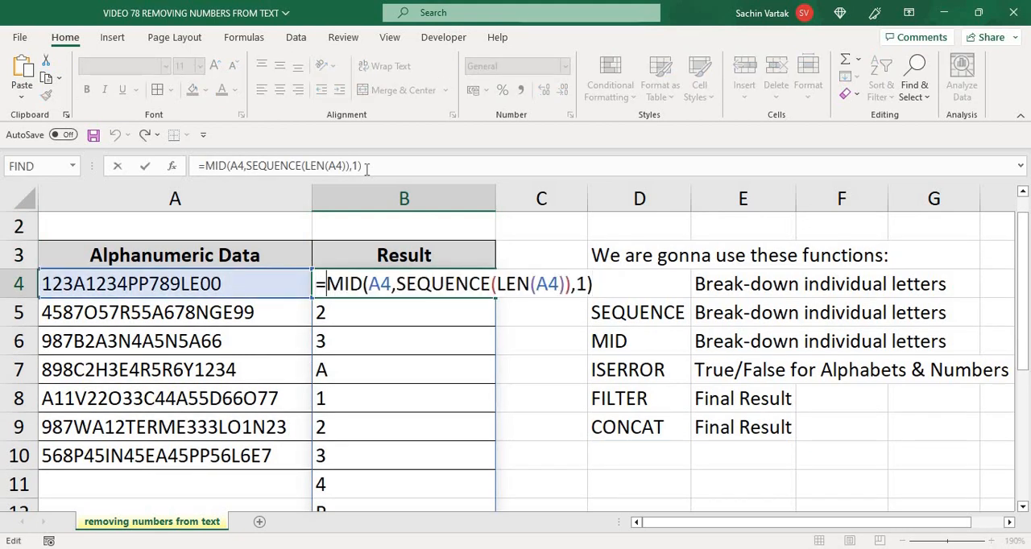
pyautogui.write('--')
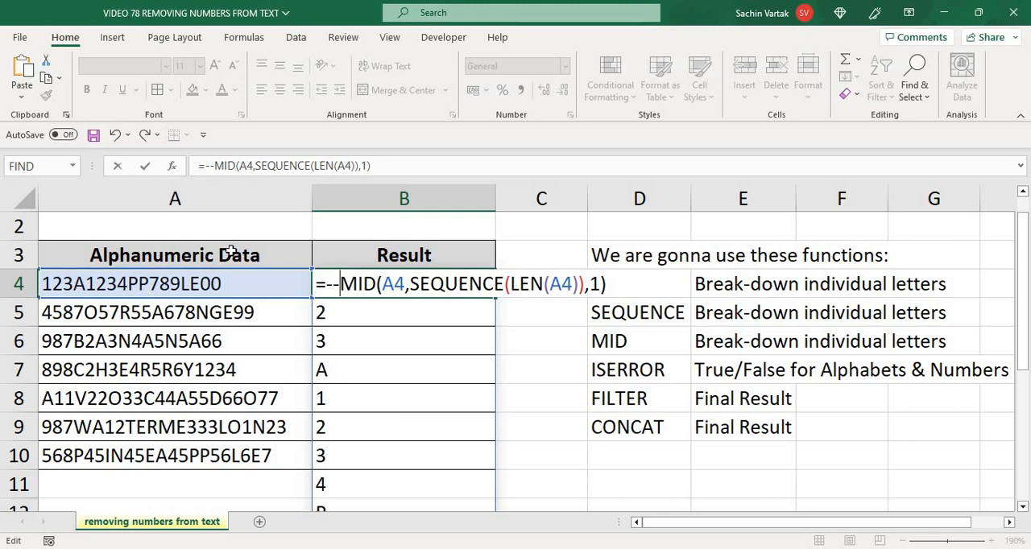
pyautogui.hotkey('ctrl', 'Return')
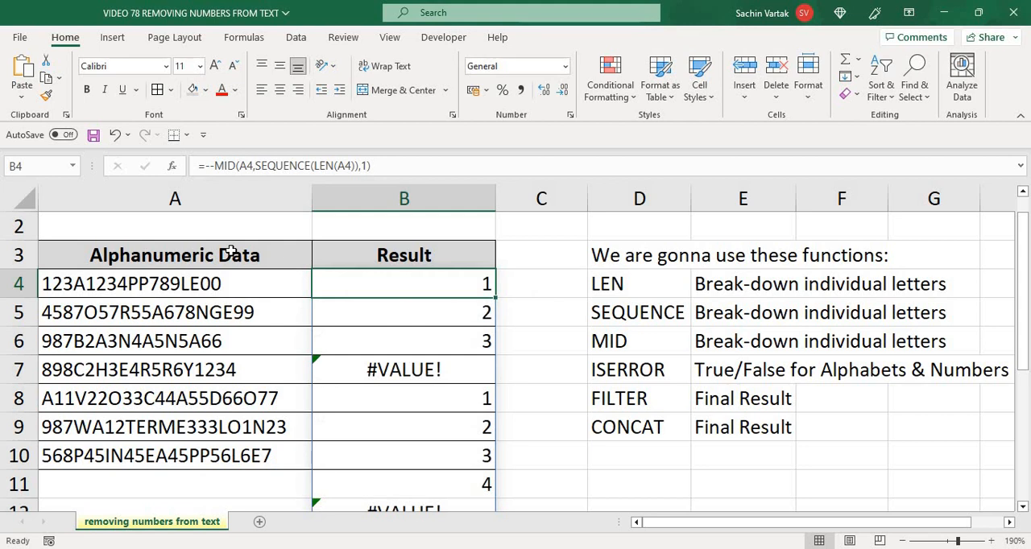
# Examine how digits and letters of A4 are converted in the spilled results down column B
pyautogui.press('Down')
pyautogui.press('Down')
pyautogui.press('Down')
pyautogui.press('Up')
pyautogui.press('Up')
pyautogui.press('Up')
pyautogui.press('Down')
pyautogui.press('Up')
pyautogui.press('Up')
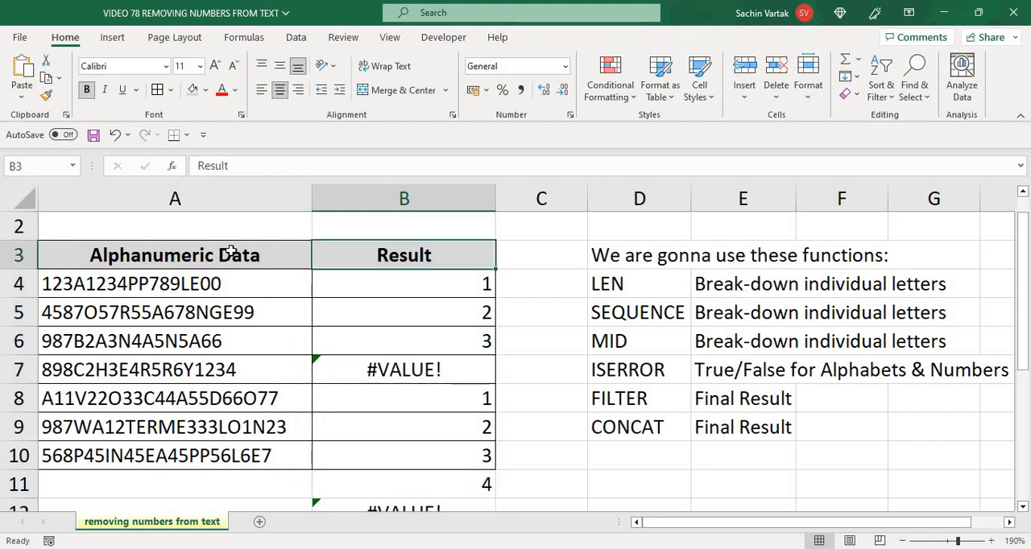
pyautogui.press('Down')
pyautogui.press('Down')
pyautogui.press('Down')
pyautogui.press('Down')
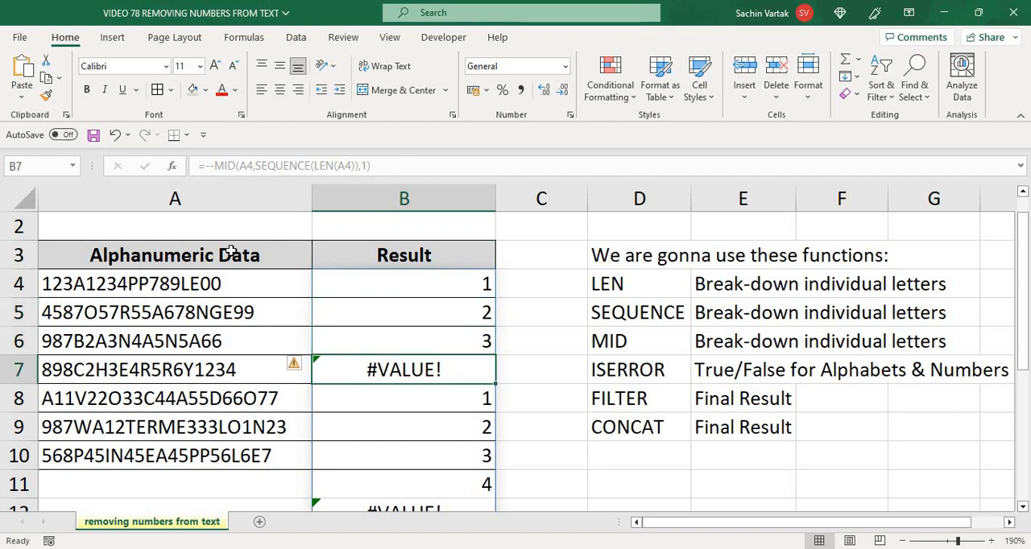
pyautogui.press('Down')
pyautogui.press('Down')
pyautogui.press('Down')
pyautogui.press('Down')
pyautogui.press('Down')
pyautogui.press('Down')
pyautogui.press('Down')
pyautogui.press('Down')
pyautogui.press('Down')
pyautogui.press('Down')
pyautogui.press('Down')
pyautogui.press('Down')
pyautogui.press('Down')
pyautogui.press('Down')
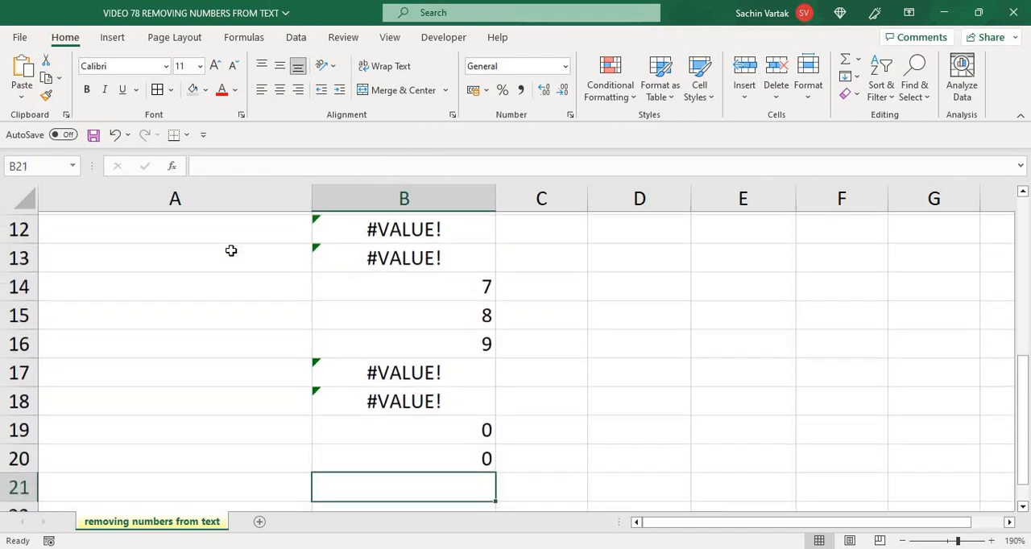
pyautogui.press('Up')
pyautogui.press('Up')
pyautogui.press('Up')
pyautogui.press('Up')
pyautogui.press('Up')
pyautogui.press('Up')
pyautogui.press('Up')
pyautogui.press('Up')
pyautogui.press('Up')
pyautogui.press('Up')
pyautogui.press('Up')
pyautogui.press('Up')
pyautogui.press('Up')
pyautogui.press('Up')
pyautogui.press('Up')
pyautogui.press('Up')
pyautogui.press('Up')
pyautogui.press('Up')
pyautogui.press('Up')
pyautogui.press('Up')
pyautogui.press('Down')
pyautogui.press('Down')
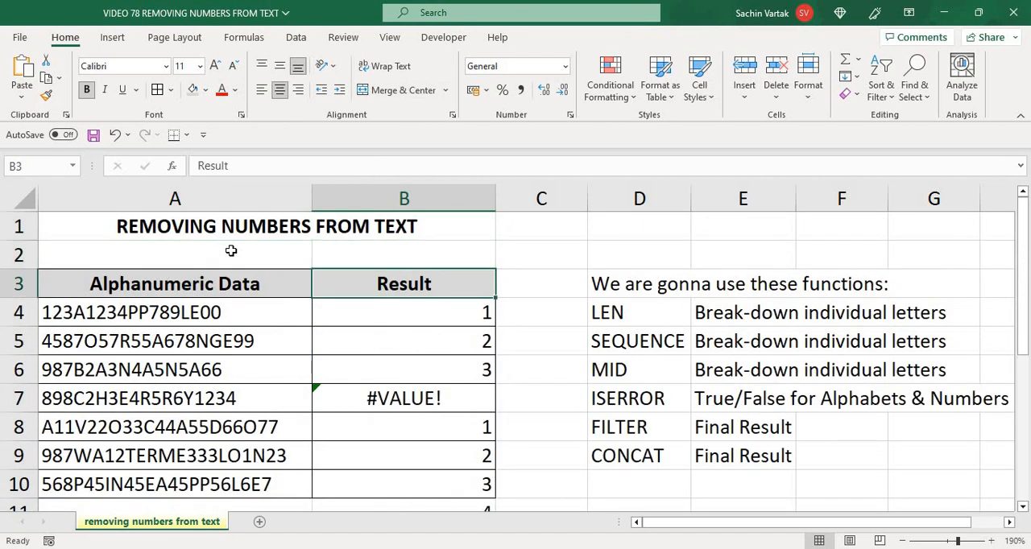
# Wrap the B4 formula in ISERROR so that it reads =ISERROR(--MID(A4,SEQUENCE(LEN(A4)),1))
pyautogui.press('Down')
pyautogui.press('F2')
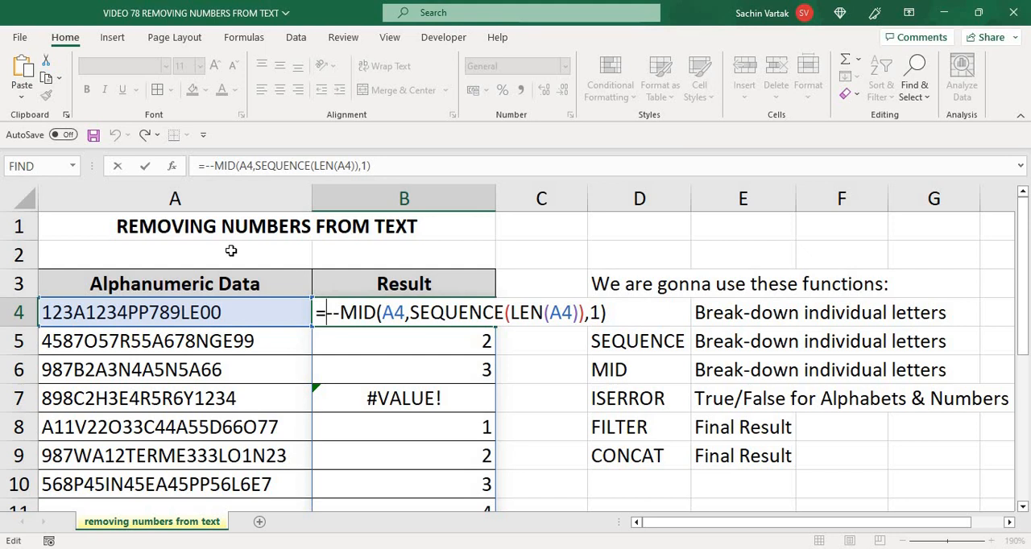
pyautogui.write('ise')
pyautogui.write('rror')
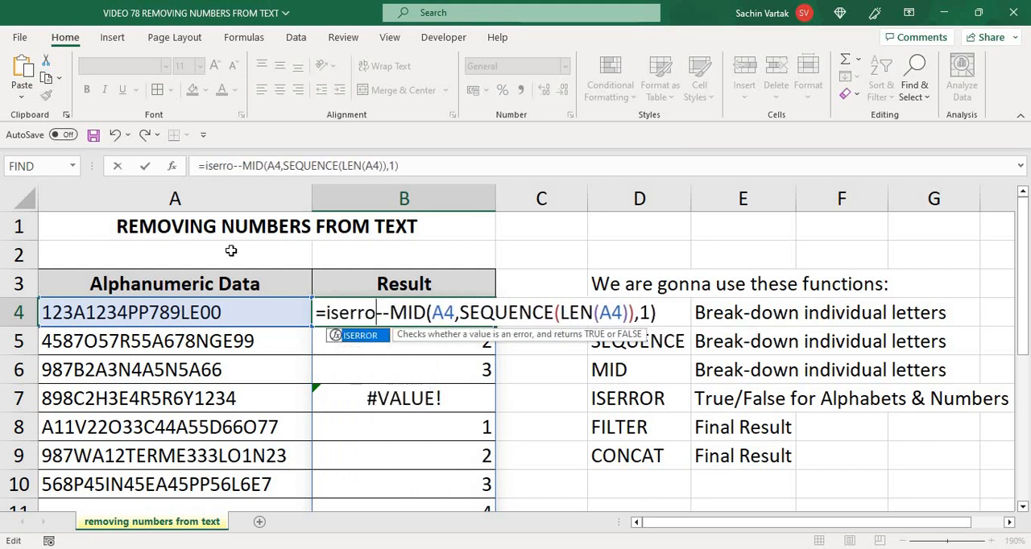
pyautogui.press('Tab')
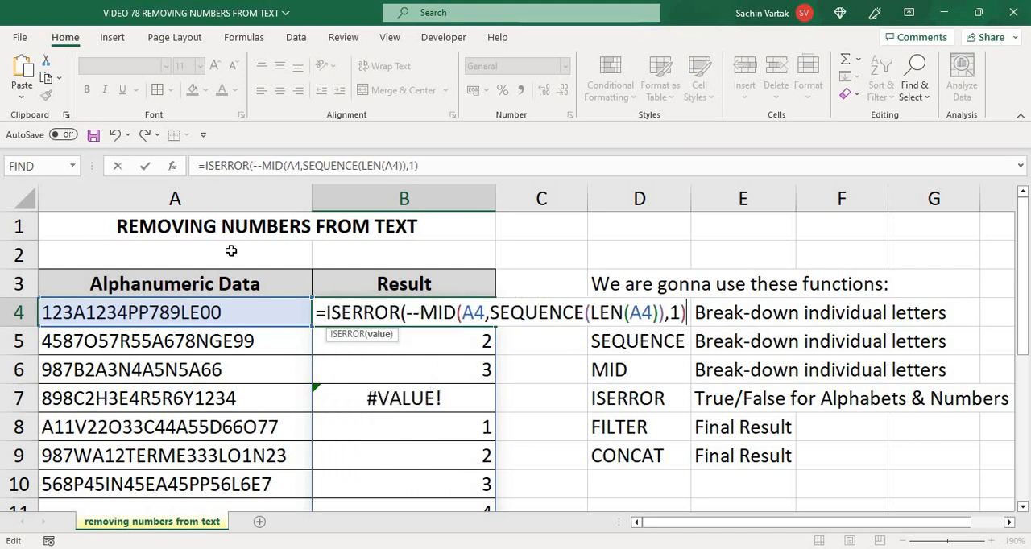
pyautogui.write(')')
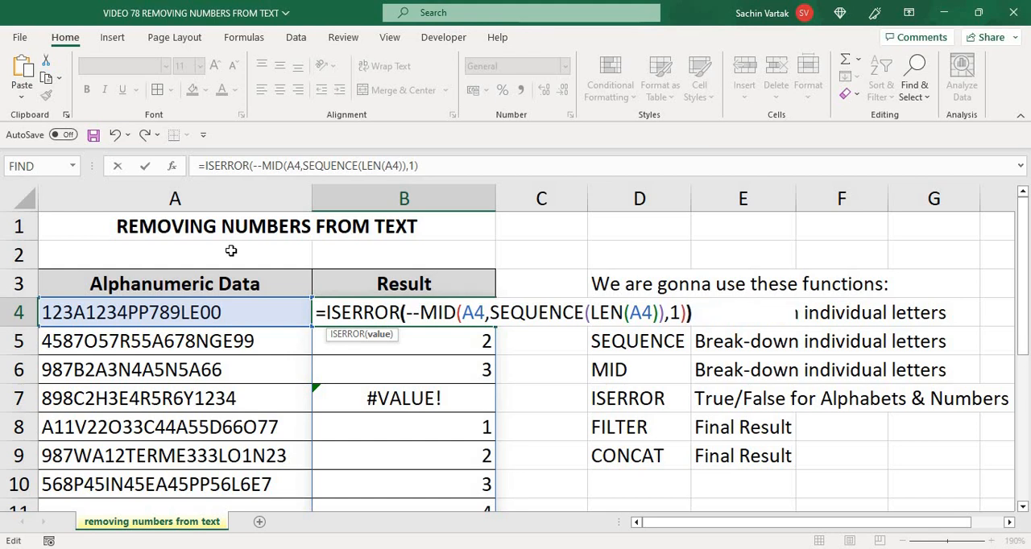
pyautogui.hotkey('ctrl', 'Return')
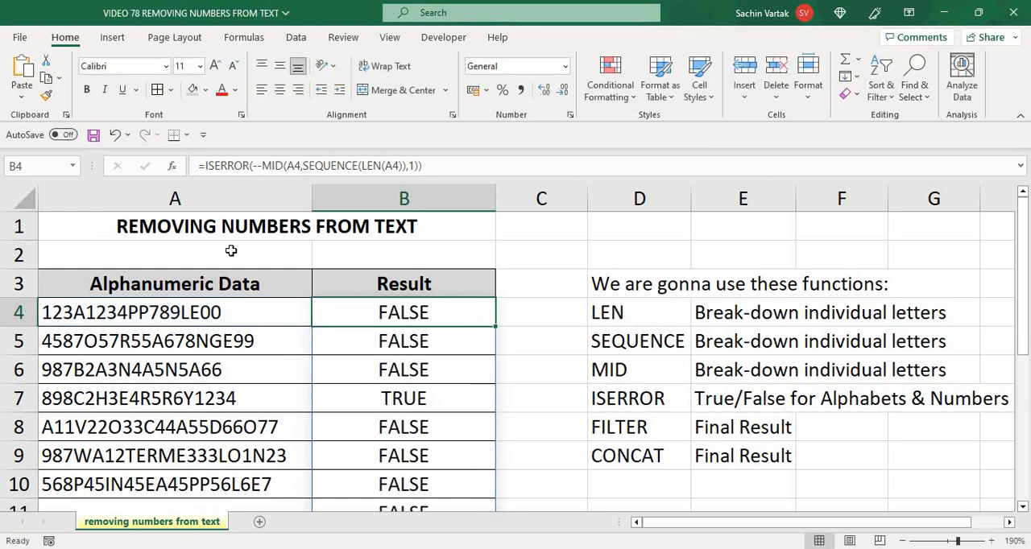
# Compare the spilled TRUE/FALSE values in column B with the characters of the source string in A4
pyautogui.press('Left')
pyautogui.press('Right')
pyautogui.press('Down')
pyautogui.press('Down')
pyautogui.press('Down')
pyautogui.press('Down')
pyautogui.press('Down')
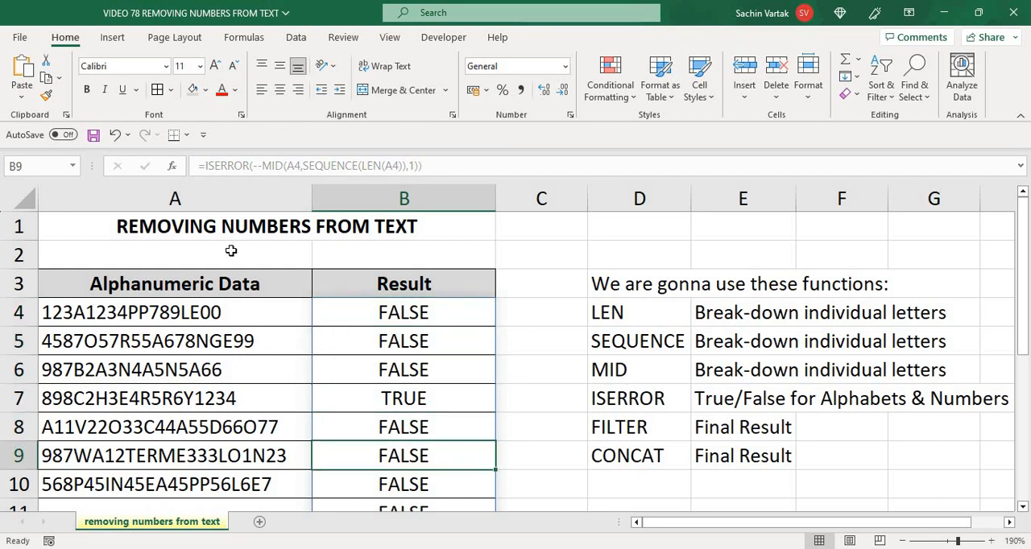
pyautogui.press('Up')
pyautogui.press('Up')
pyautogui.press('Up')
pyautogui.press('Up')
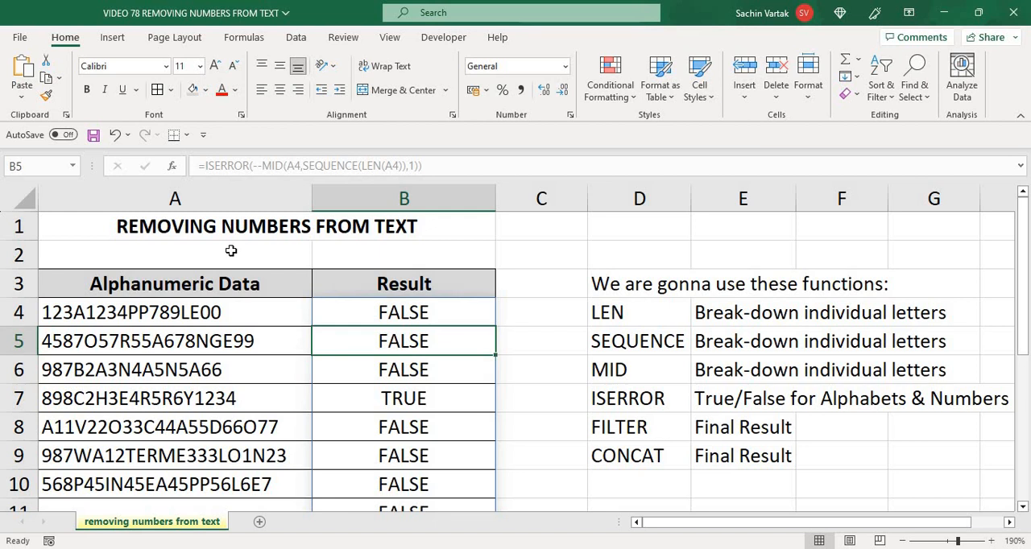
pyautogui.press('Up')
pyautogui.press('Left')
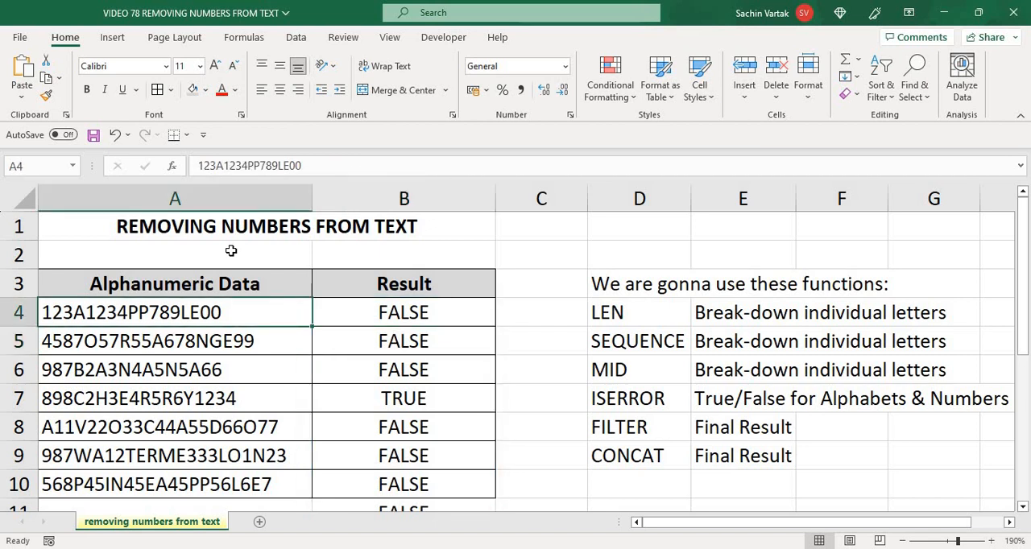
pyautogui.press('Right')
pyautogui.press('Right')
pyautogui.press('Left')
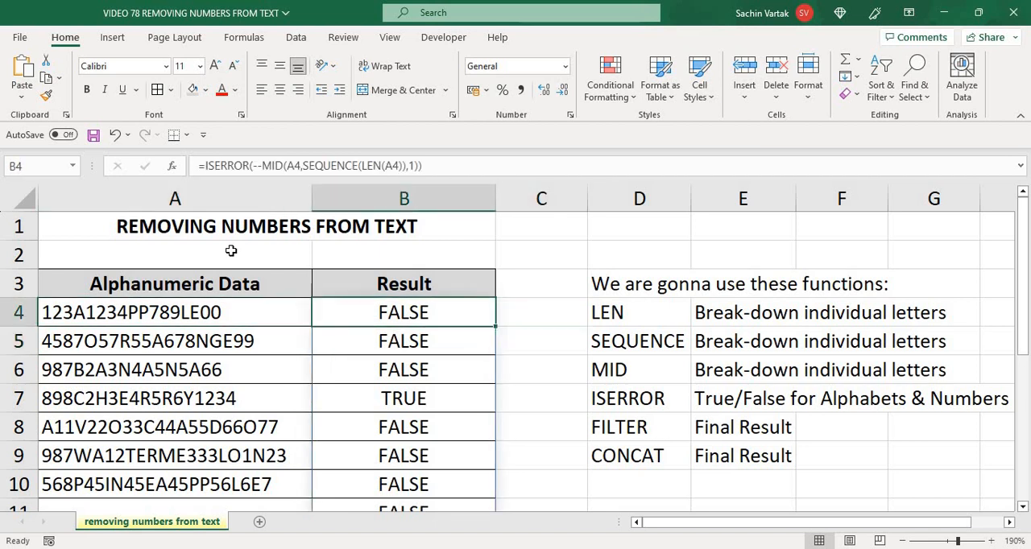
pyautogui.press('Down')
pyautogui.press('Down')
pyautogui.press('Down')
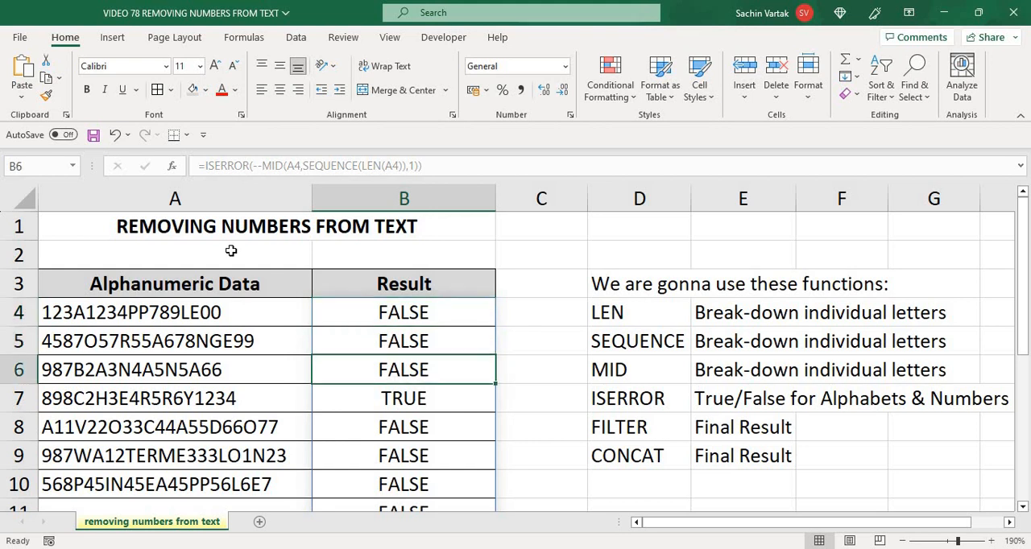
pyautogui.press('Up')
pyautogui.press('Up')
pyautogui.press('Up')
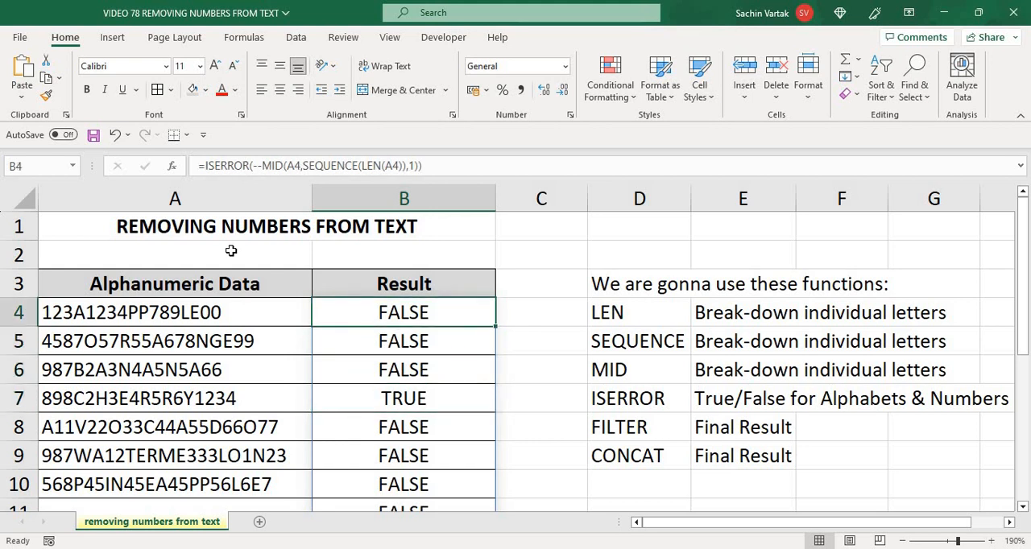
# Copy the MID(A4,SEQUENCE(LEN(A4)),1) part of the B4 formula, evaluate it in place and undo that evaluation
pyautogui.press('F2')
pyautogui.press('Left')
pyautogui.press('Left')
pyautogui.press('Left')
pyautogui.press('Left')
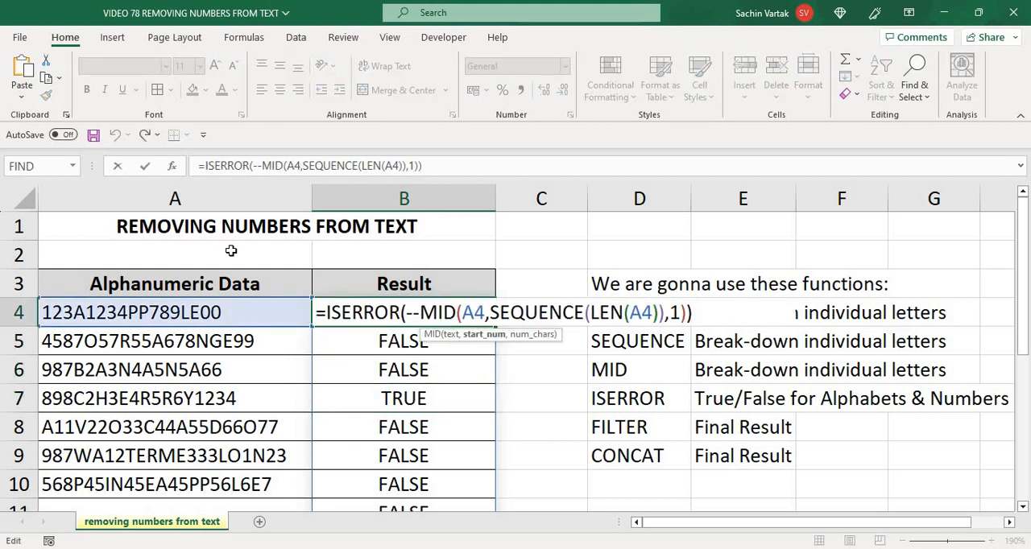
pyautogui.press('Left')
pyautogui.press('Left')
pyautogui.press('Left')
pyautogui.press('Left')
pyautogui.press('Left')
pyautogui.press('Left')
pyautogui.press('Left')
pyautogui.press('Left')
pyautogui.press('Left')
pyautogui.press('Left')
pyautogui.press('Left')
pyautogui.hotkey('shift', 'Right')
pyautogui.hotkey('shift', 'Right')
pyautogui.hotkey('shift', 'Right')
pyautogui.hotkey('shift', 'Right')
pyautogui.hotkey('shift', 'Right')
pyautogui.hotkey('shift', 'Right')
pyautogui.hotkey('shift', 'Right')
pyautogui.hotkey('shift', 'Right')
pyautogui.hotkey('shift', 'Right')
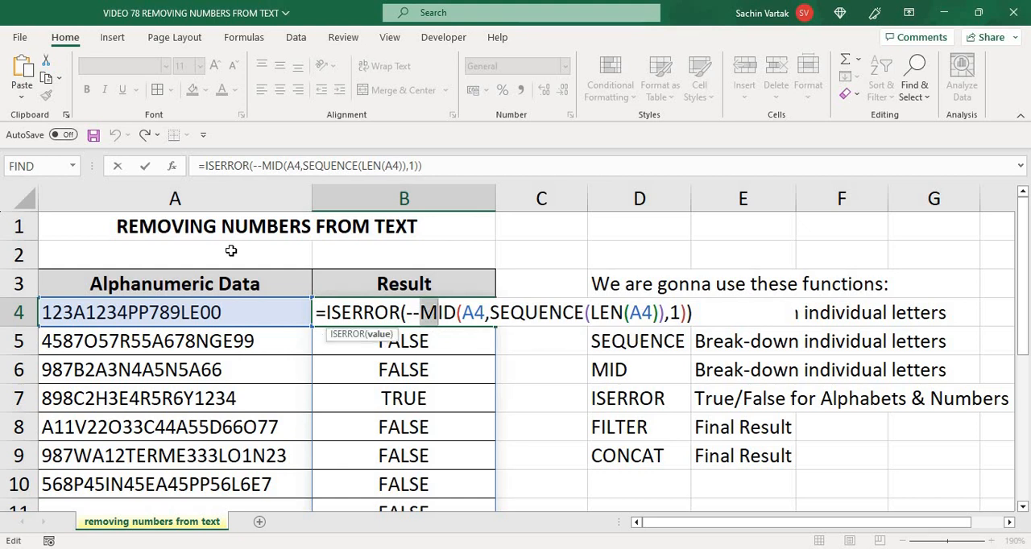
pyautogui.hotkey('shift', 'Right')
pyautogui.hotkey('shift', 'Right')
pyautogui.hotkey('shift', 'Right')
pyautogui.hotkey('shift', 'Right')
pyautogui.hotkey('shift', 'Right')
pyautogui.hotkey('shift', 'Right')
pyautogui.hotkey('shift', 'Right')
pyautogui.hotkey('shift', 'Right')
pyautogui.hotkey('shift', 'Right')
pyautogui.hotkey('shift', 'Right')
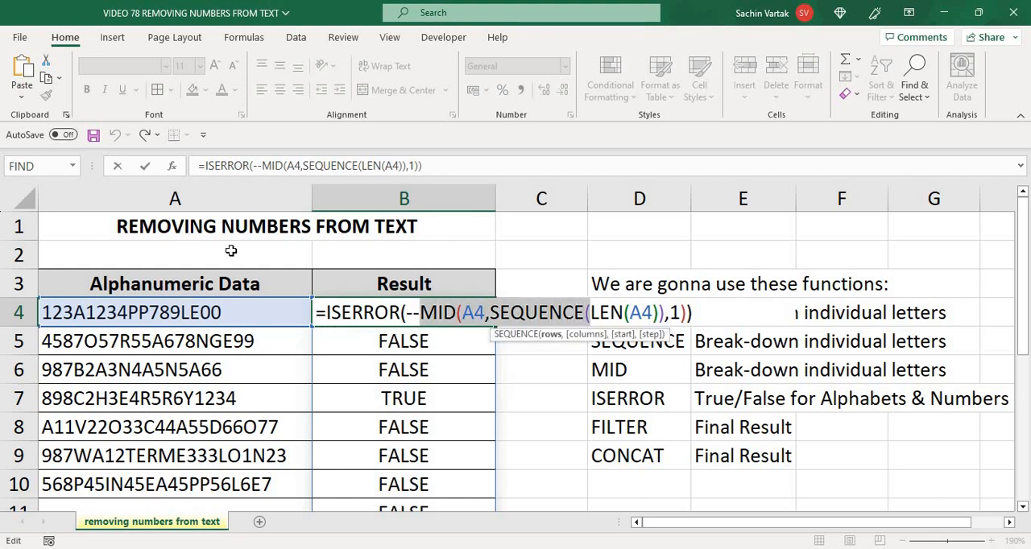
pyautogui.hotkey('shift', 'Right')
pyautogui.hotkey('shift', 'Right')
pyautogui.hotkey('shift', 'Right')
pyautogui.hotkey('shift', 'Right')
pyautogui.hotkey('shift', 'Right')
pyautogui.hotkey('shift', 'Right')
pyautogui.hotkey('shift', 'Right')
pyautogui.hotkey('shift', 'Right')
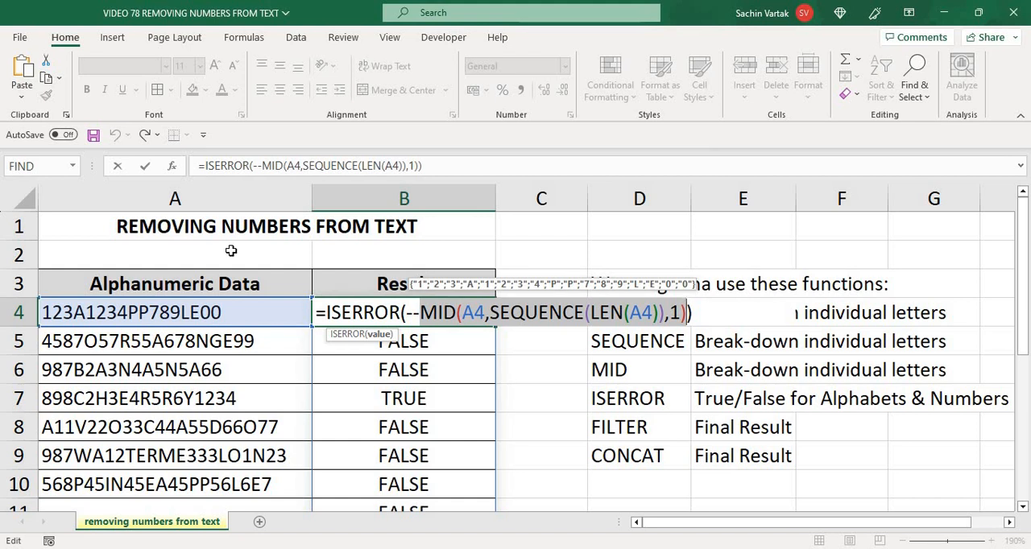
pyautogui.press('F9')
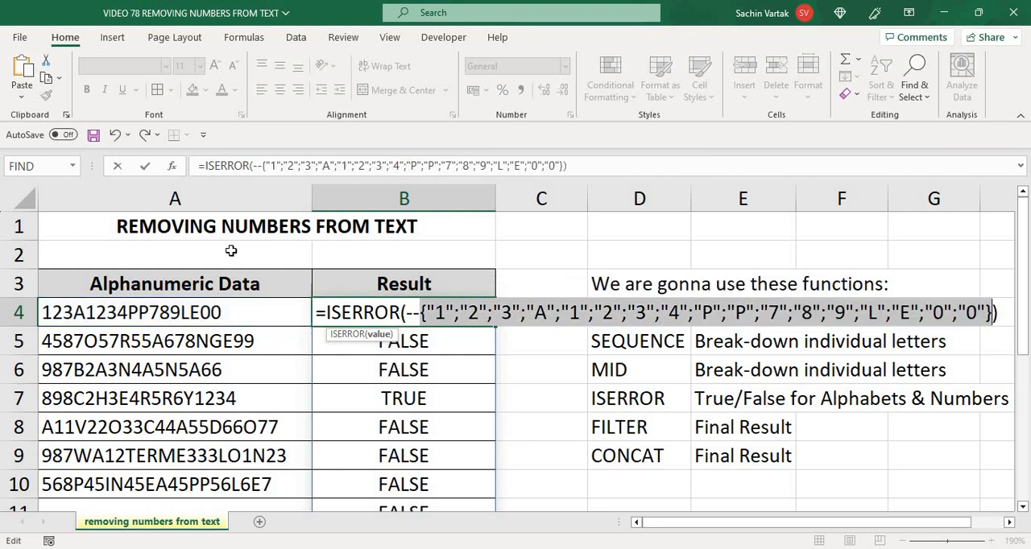
pyautogui.hotkey('ctrl', 'z')
pyautogui.hotkey('ctrl', 'c')
# Nest the B4 formula in FILTER with the copied MID expression as array, giving =FILTER(MID(A4,SEQUENCE(LEN(A4)),1),ISERROR(--MID(A4,SEQUENCE(LEN(A4)),1)))
pyautogui.press('Home')
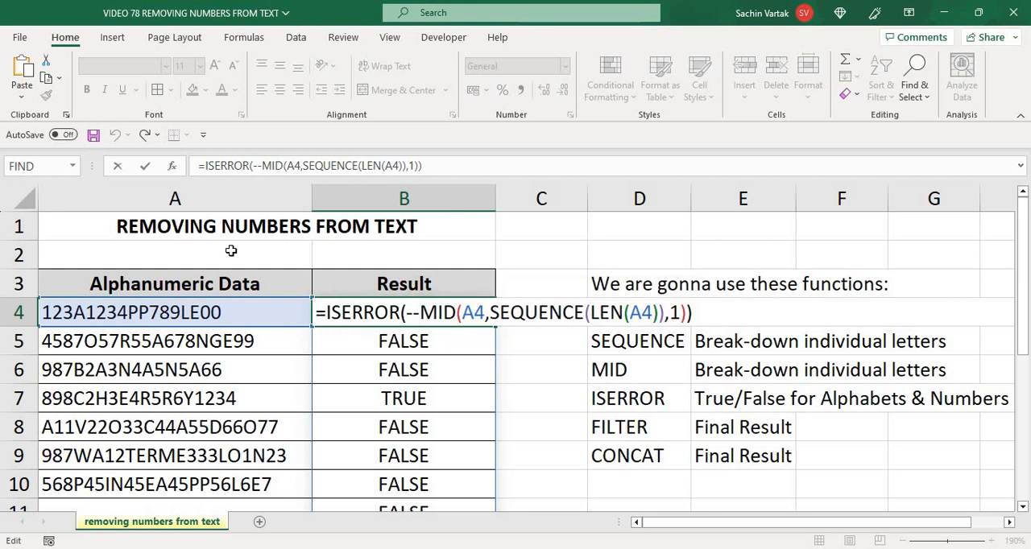
pyautogui.write('filter')
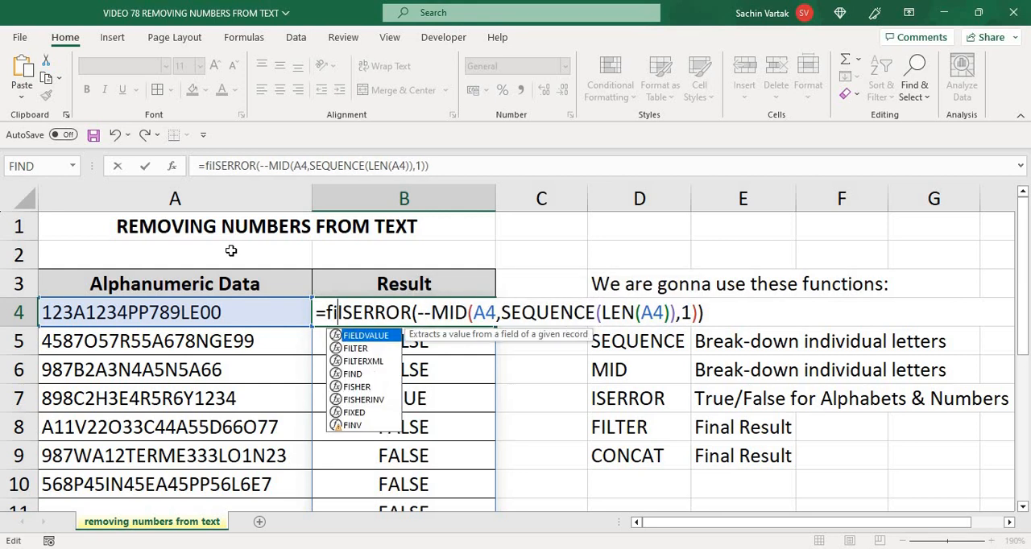
pyautogui.press('Tab')
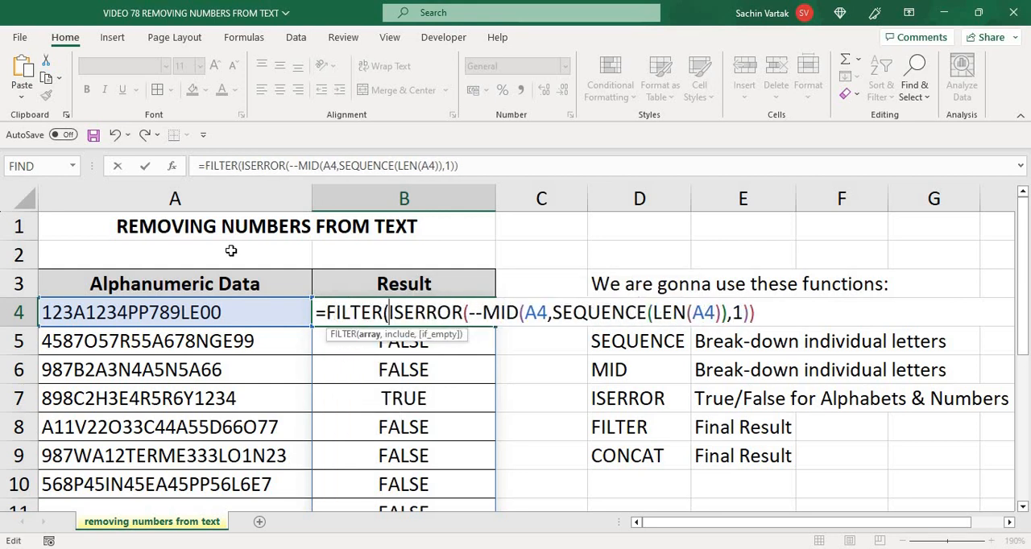
pyautogui.hotkey('ctrl', 'v')
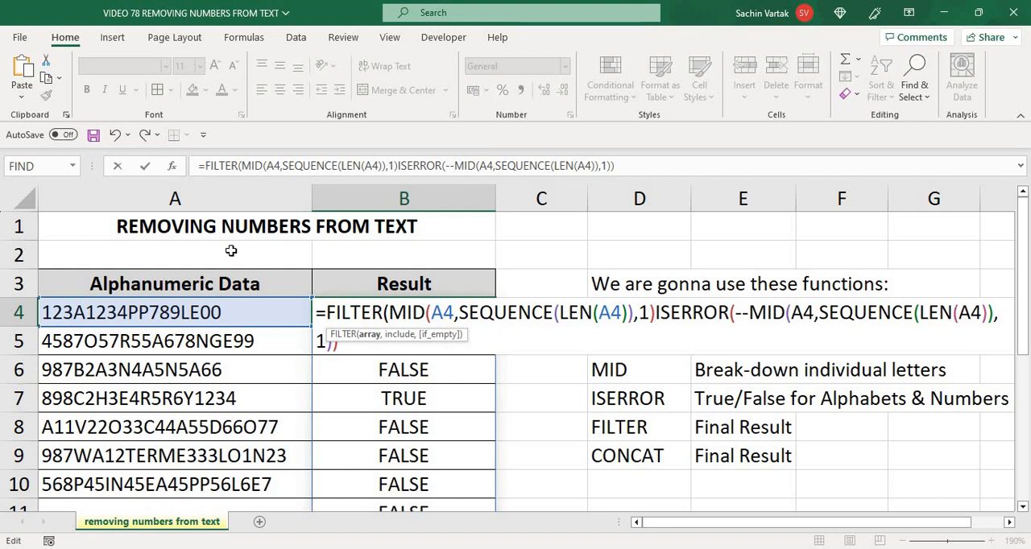
pyautogui.write(',')
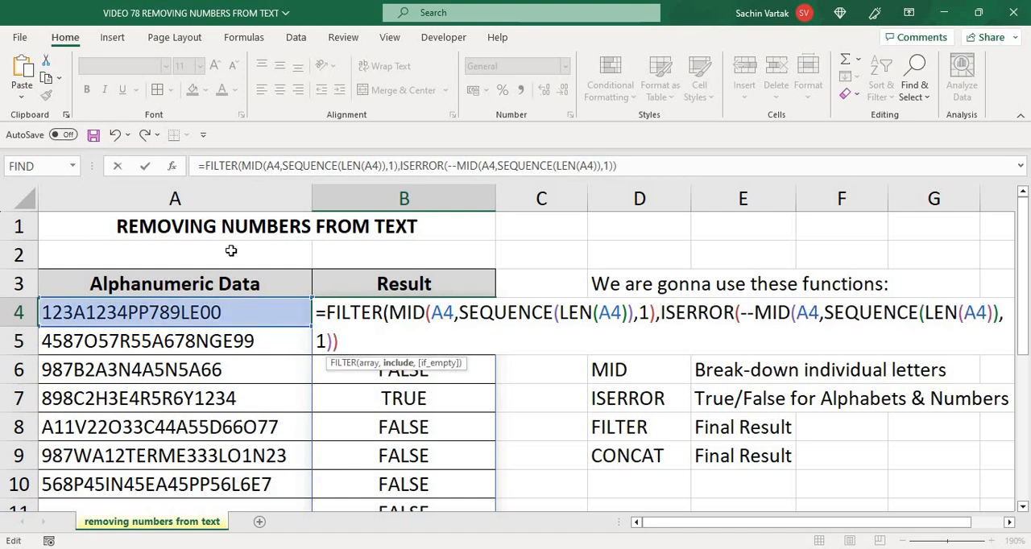
pyautogui.press('Down')
pyautogui.write(')')
pyautogui.hotkey('ctrl', 'Return')
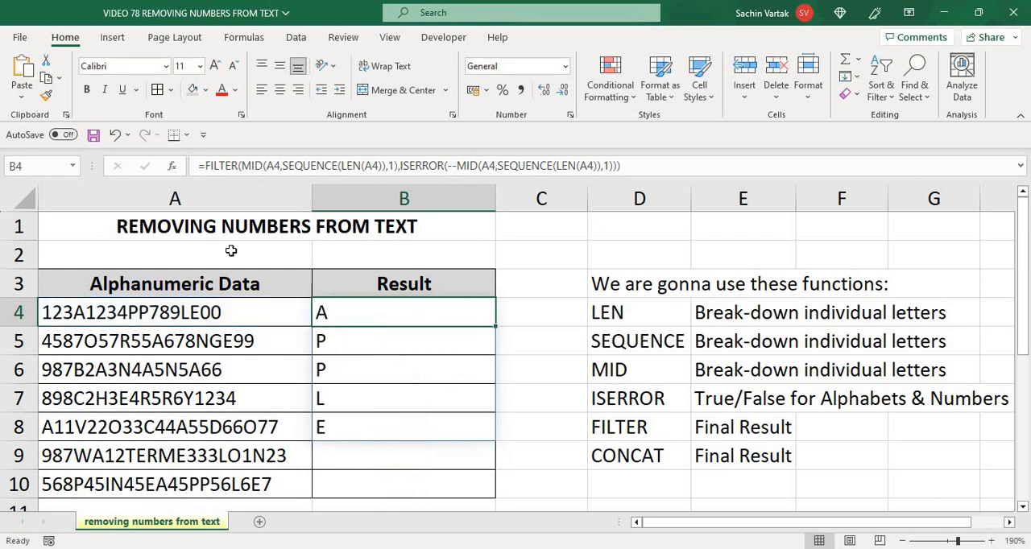
# Wrap the B4 formula in CONCAT so that it reads =CONCAT(FILTER(MID(A4,SEQUENCE(LEN(A4)),1),ISERROR(--MID(A4,SEQUENCE(LEN(A4)),1))))
pyautogui.press('Down')
pyautogui.press('Down')
pyautogui.press('Down')
pyautogui.press('Down')
pyautogui.press('Up')
pyautogui.press('Up')
pyautogui.press('Up')
pyautogui.press('Up')
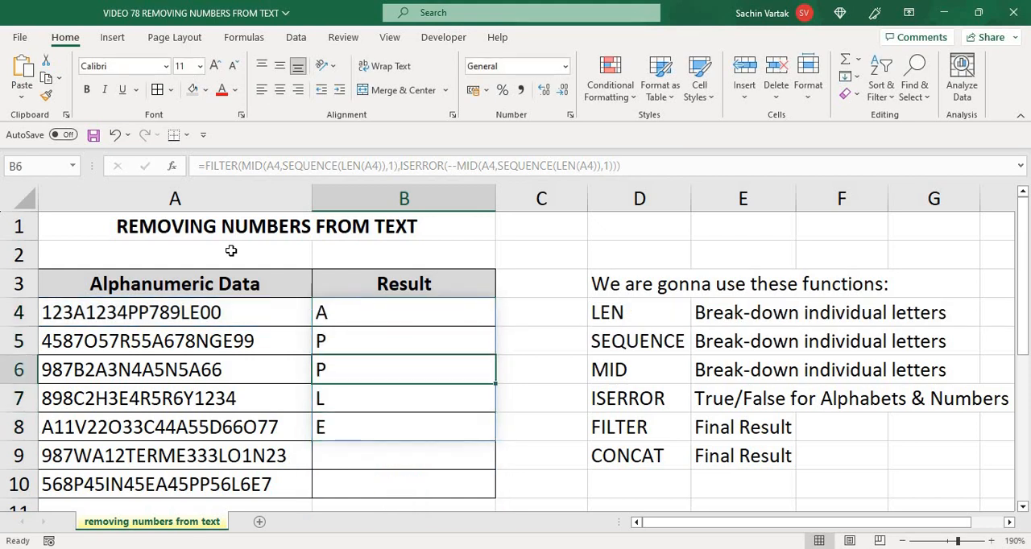
pyautogui.press('F2')
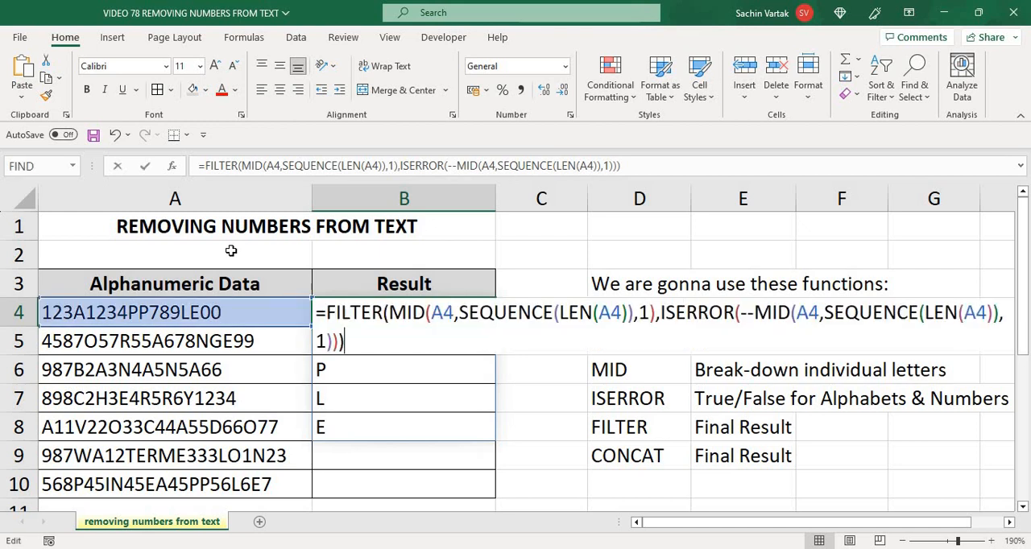
pyautogui.press('Up')
pyautogui.press('Left')
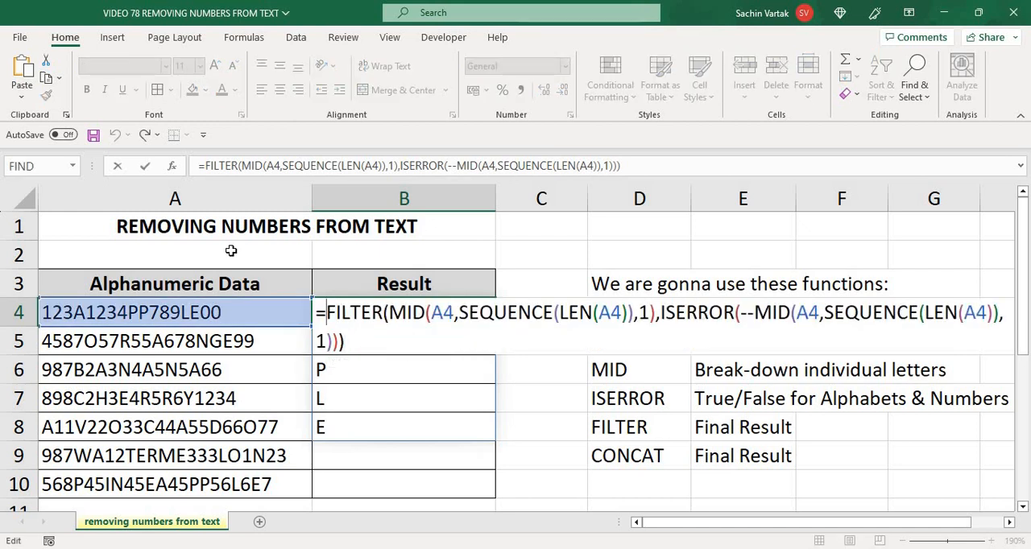
pyautogui.write('con')
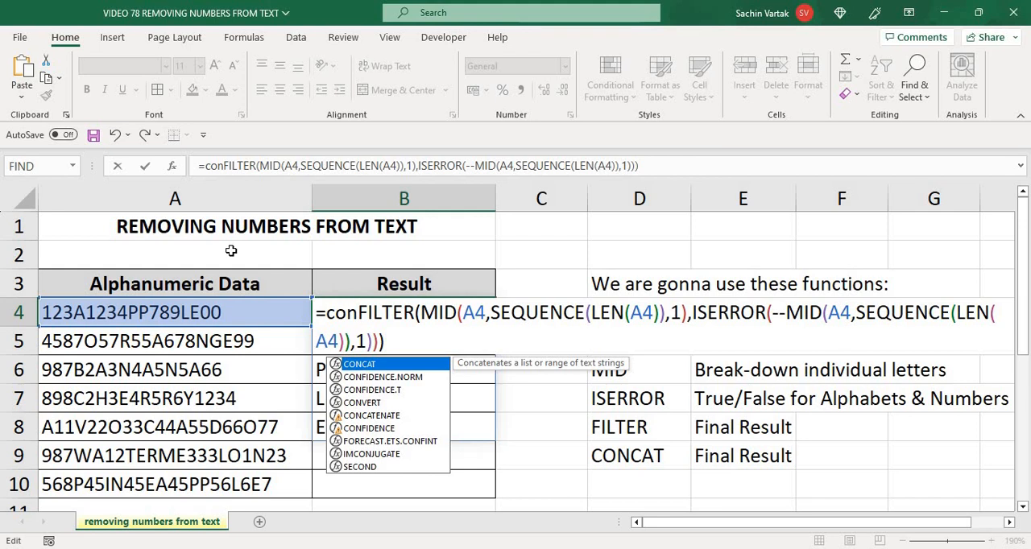
pyautogui.press('Tab')
pyautogui.press('Down')
pyautogui.press('End')
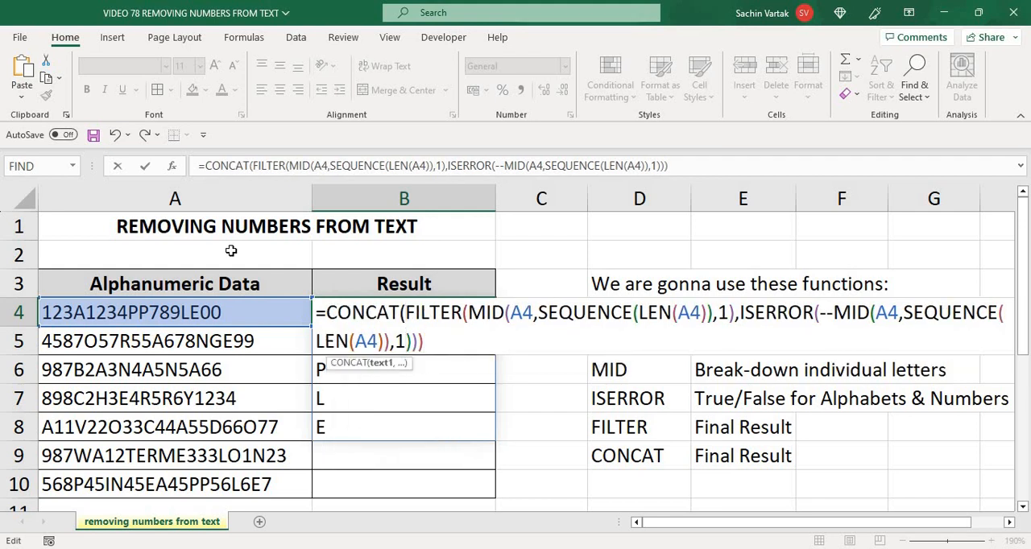
pyautogui.write(')')
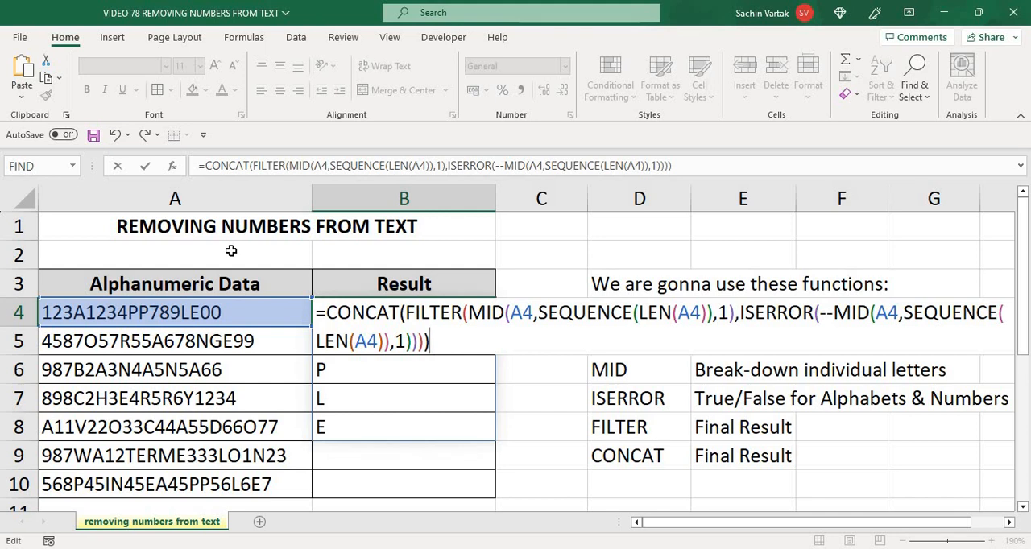
pyautogui.hotkey('ctrl', 'Return')
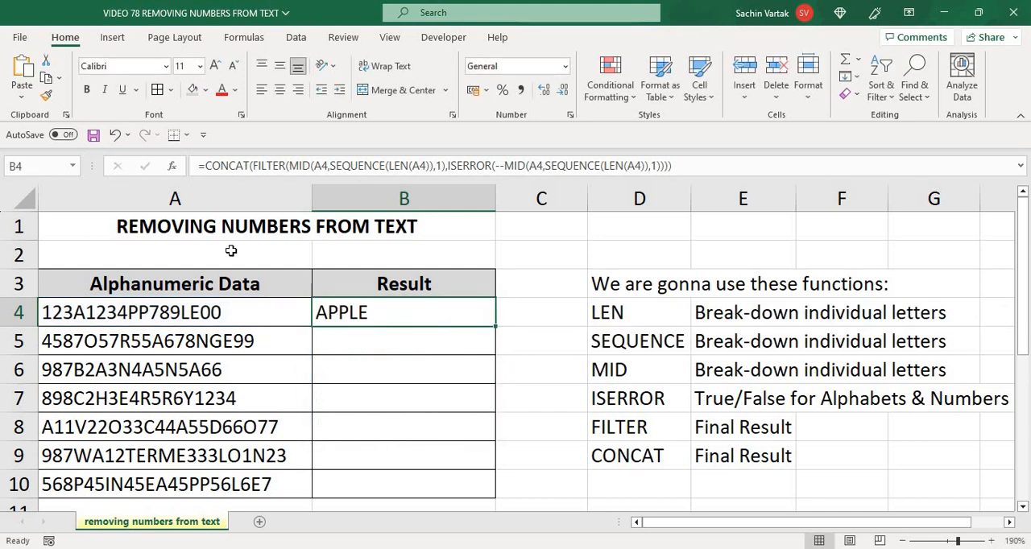
# Fill the B4 CONCAT formula into the whole Result range B4:B10
pyautogui.hotkey('shift', 'Down')
pyautogui.hotkey('shift', 'Down')
pyautogui.hotkey('shift', 'Down')
pyautogui.hotkey('shift', 'Down')
pyautogui.hotkey('shift', 'Down')
pyautogui.hotkey('shift', 'Down')
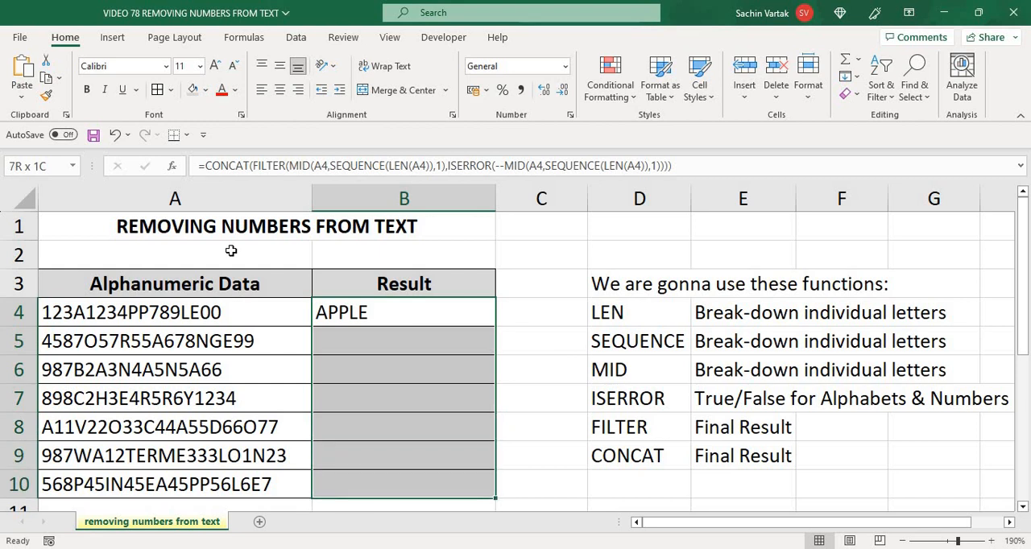
pyautogui.press('F2')
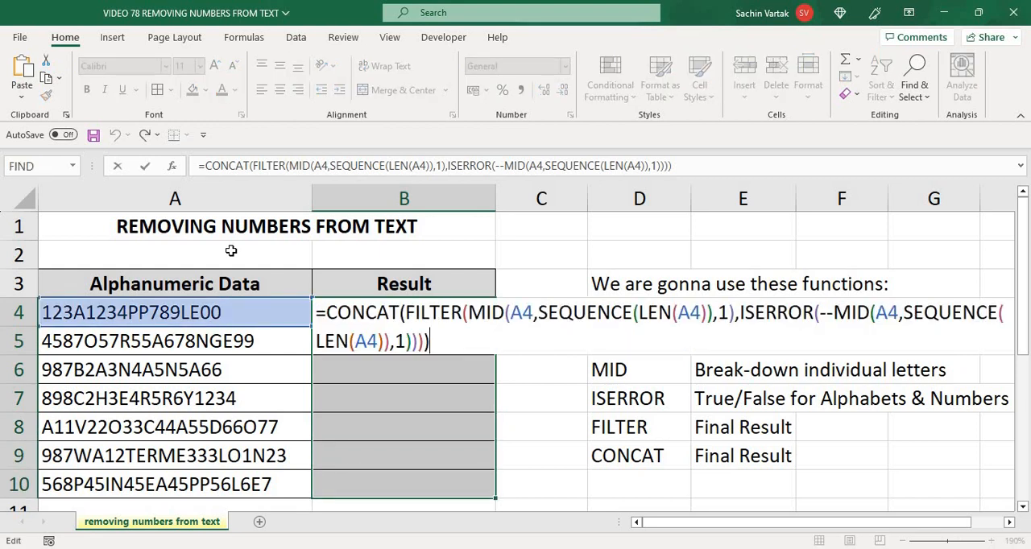
pyautogui.hotkey('ctrl', 'Return')
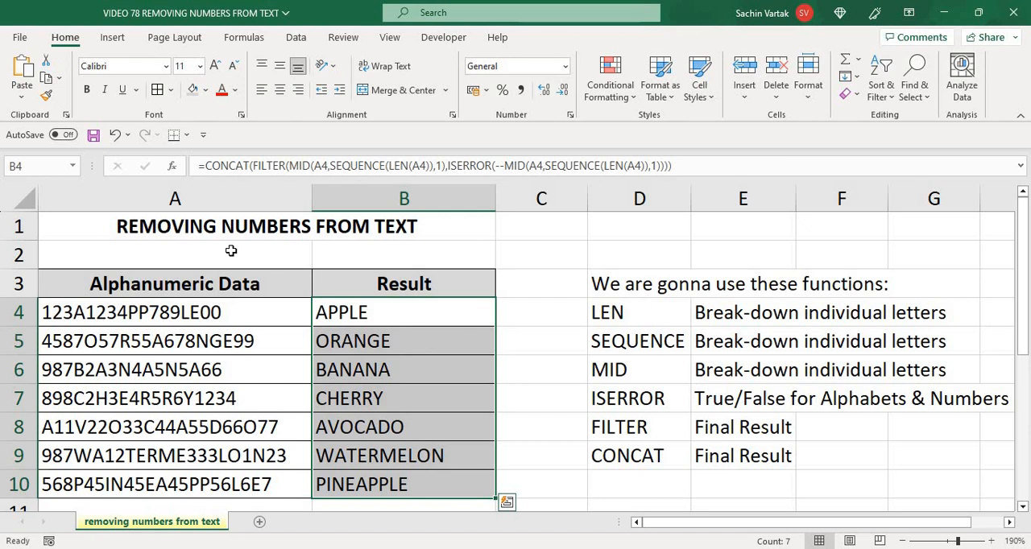
# Check the Result values in B4:B10 against the alphanumeric source strings in column A
pyautogui.press('Down')
pyautogui.press('Down')
pyautogui.press('Down')
pyautogui.press('Down')
pyautogui.press('Down')
pyautogui.press('Down')
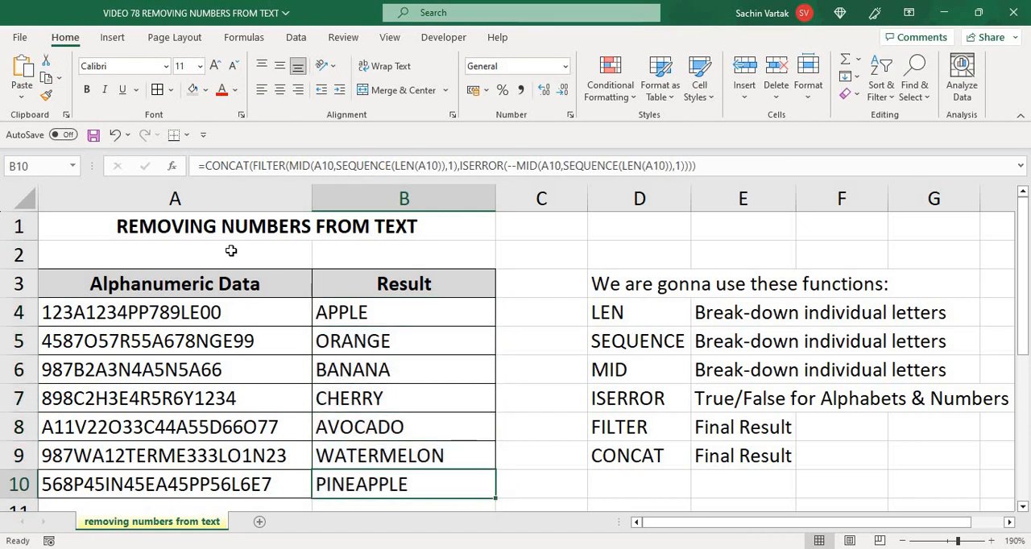
pyautogui.press('Up')
pyautogui.press('Up')
pyautogui.press('Up')
pyautogui.press('Right')
pyautogui.press('Up')
pyautogui.press('Up')
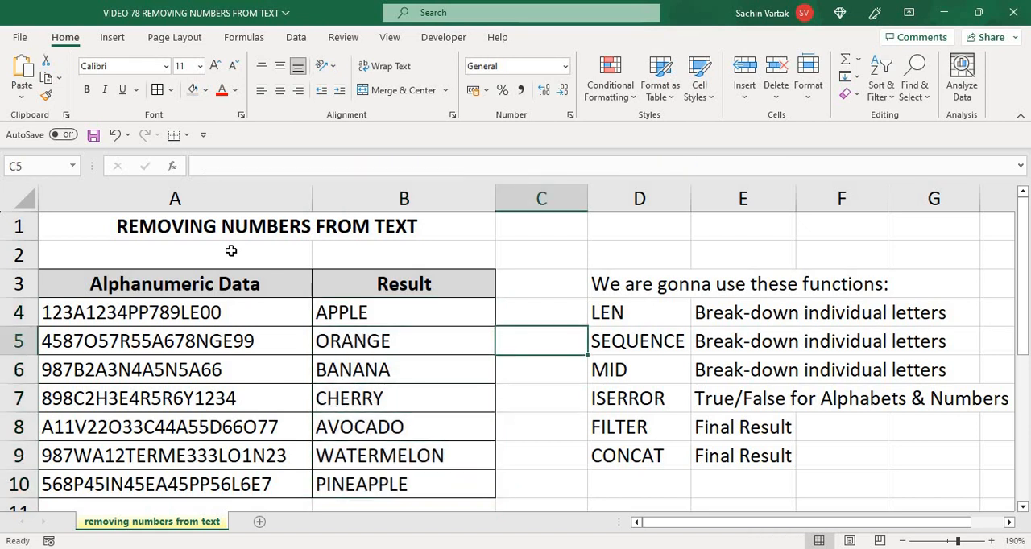
pyautogui.press('Right')
pyautogui.press('Up')
pyautogui.press('Left')
pyautogui.press('Left')
pyautogui.press('Left')
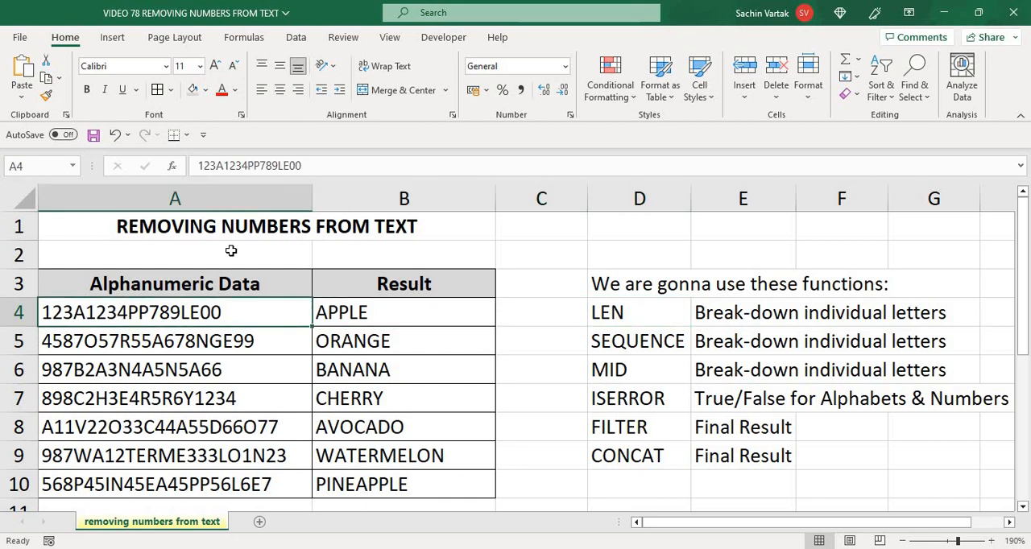
# Review the list of functions used in the formula in D4:D9
pyautogui.press('Right')
pyautogui.press('Right')
pyautogui.press('Right')
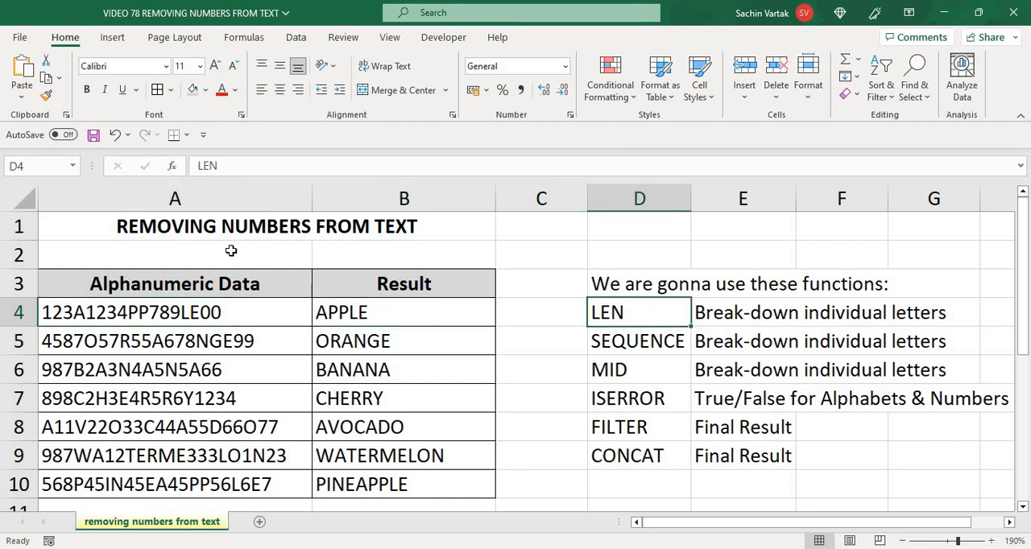
pyautogui.press('Down')
pyautogui.press('Down')
pyautogui.press('Up')
pyautogui.press('Up')
pyautogui.hotkey('ctrl', 'shift', 'Down')
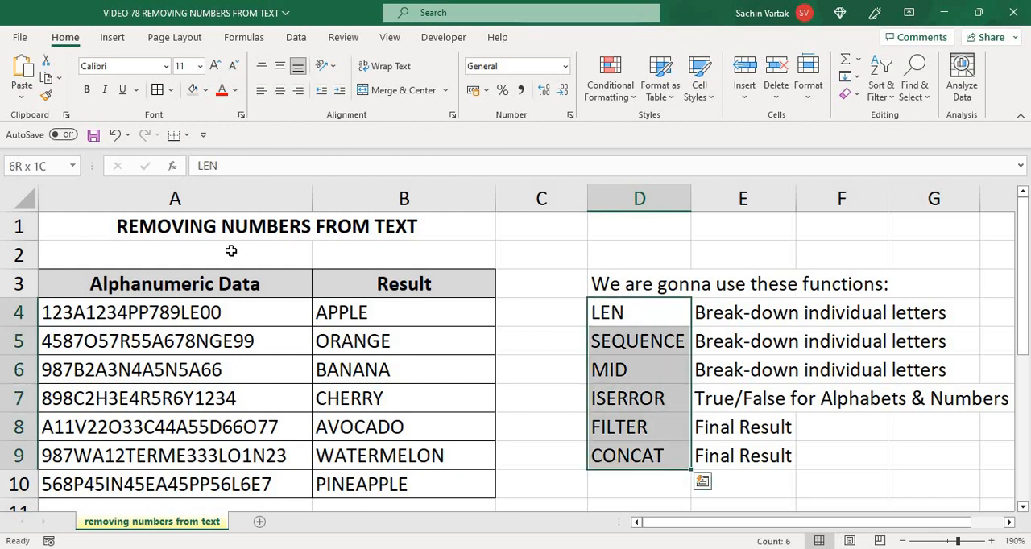
# Wrap the ISERROR part of the formula in NOT for all of B4:B10, giving NOT(ISERROR(--MID(A4,SEQUENCE(LEN(A4)),1))) as FILTER's include argument in B4
pyautogui.press('Left')
pyautogui.press('Left')
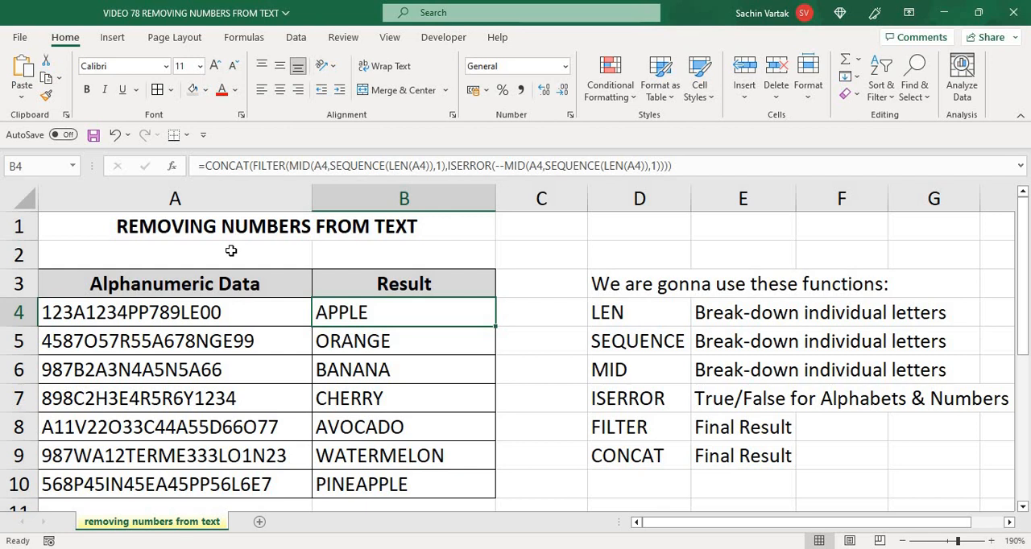
pyautogui.hotkey('ctrl', 'shift', 'Down')
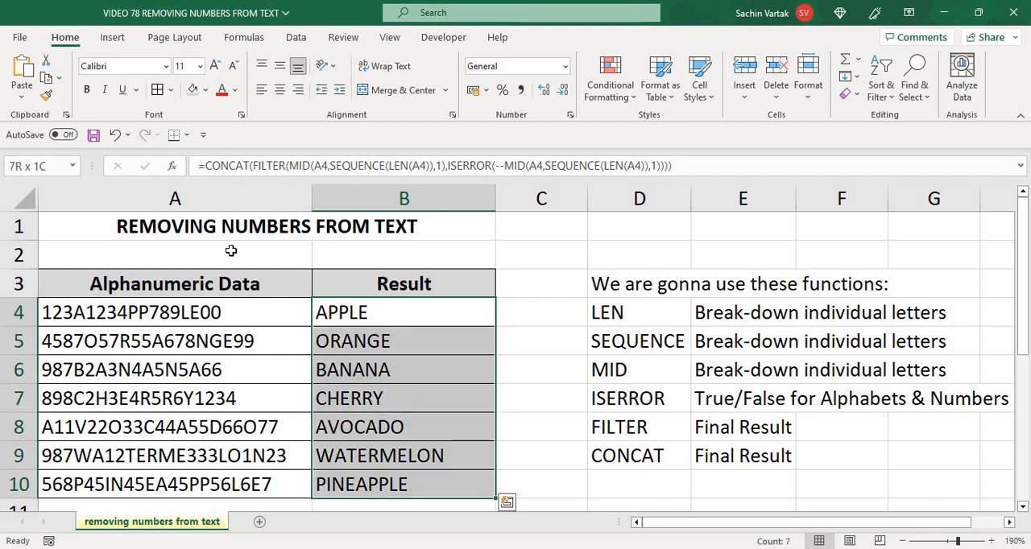
pyautogui.press('F2')
pyautogui.press('Up')
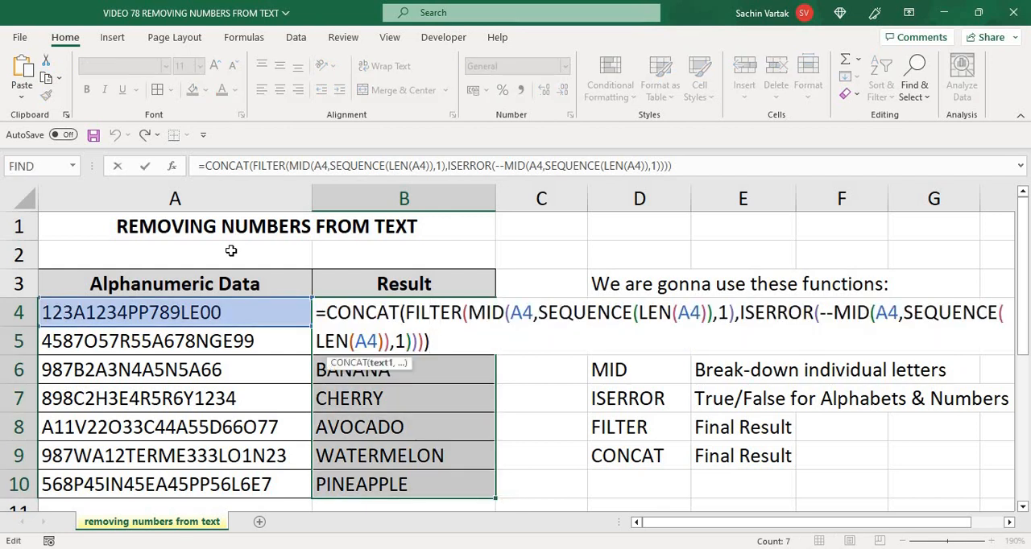
pyautogui.press('Right')
pyautogui.press('Right')
pyautogui.press('Right')
pyautogui.press('Right')
pyautogui.press('Right')
pyautogui.press('Right')
pyautogui.press('Right')
pyautogui.press('Right')
pyautogui.press('Right')
pyautogui.press('Right')
pyautogui.press('Right')
pyautogui.press('Right')
pyautogui.press('Right')
pyautogui.press('Right')
pyautogui.press('Right')
pyautogui.press('Right')
pyautogui.press('Right')
pyautogui.press('Right')
pyautogui.press('Right')
pyautogui.press('Right')
pyautogui.press('Right')
pyautogui.press('Right')
pyautogui.press('Right')
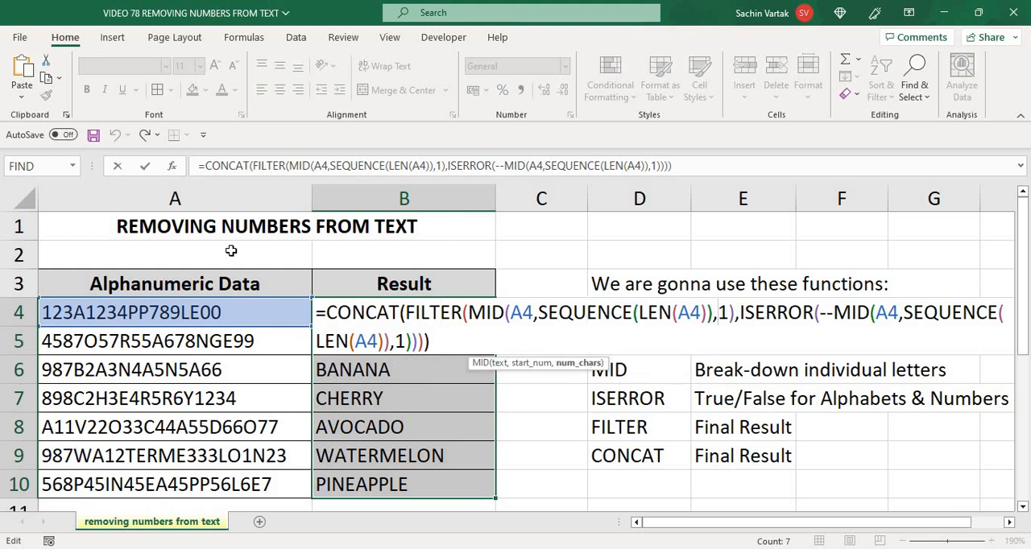
pyautogui.press('Right')
pyautogui.press('Right')
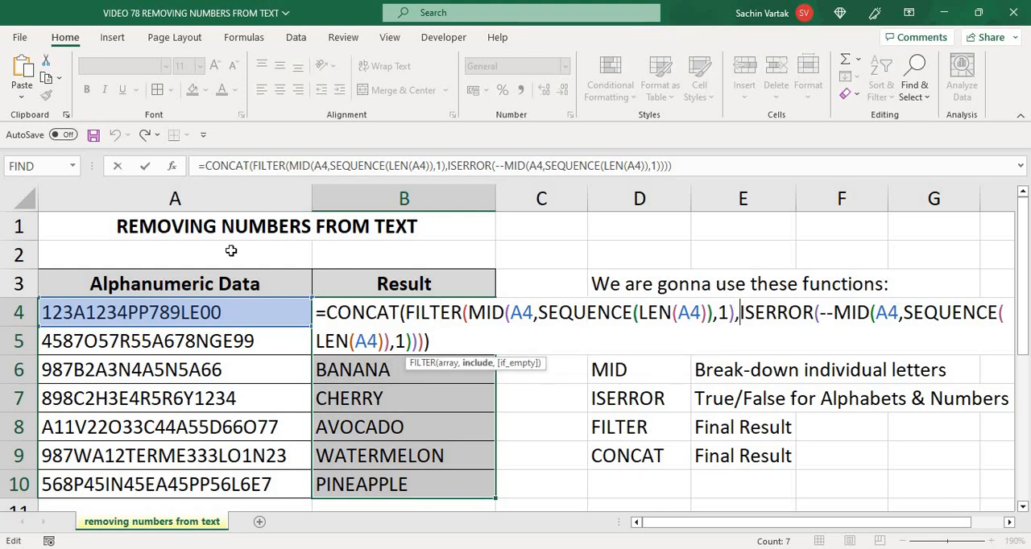
pyautogui.write('not')
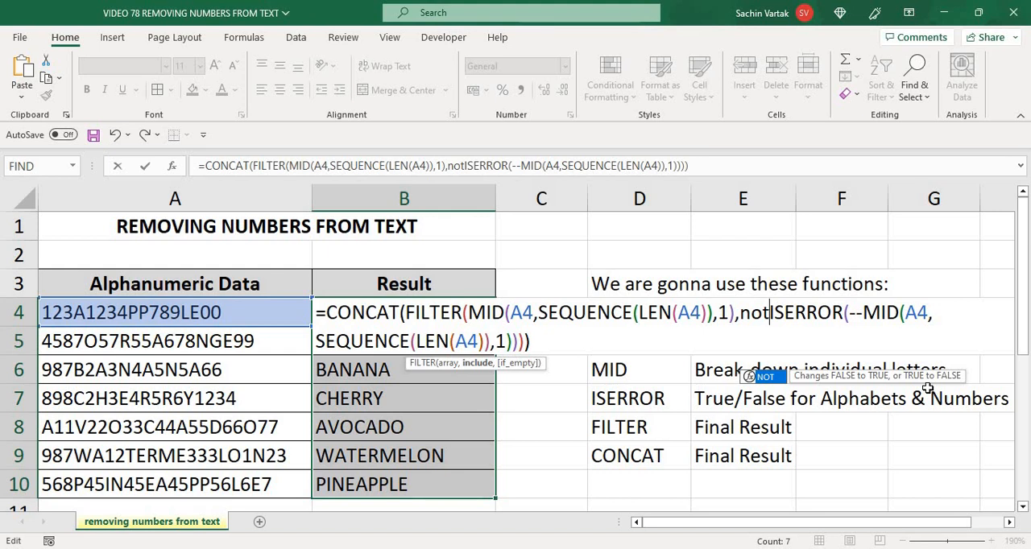
pyautogui.press('Tab')
pyautogui.press('End')
pyautogui.write(')')
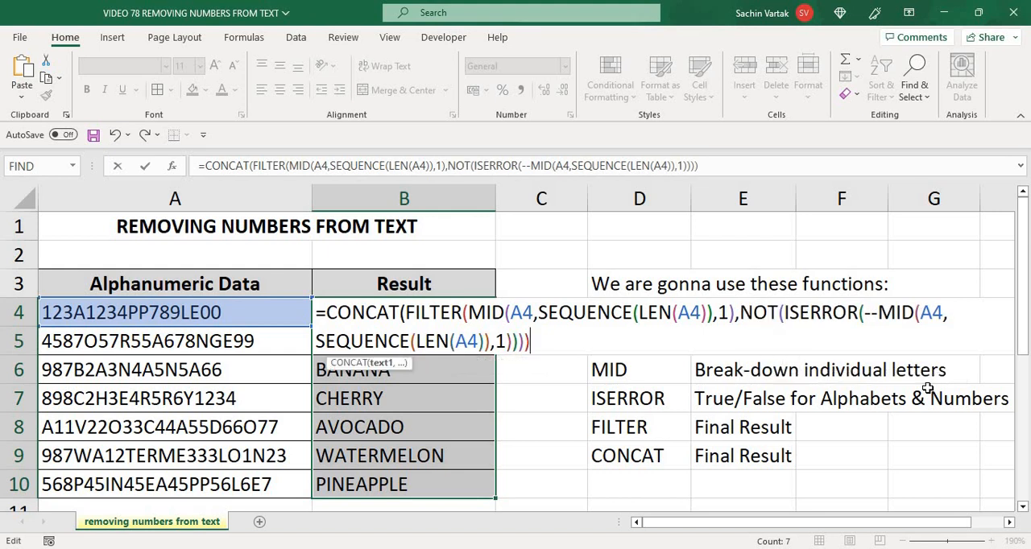
pyautogui.write(')')
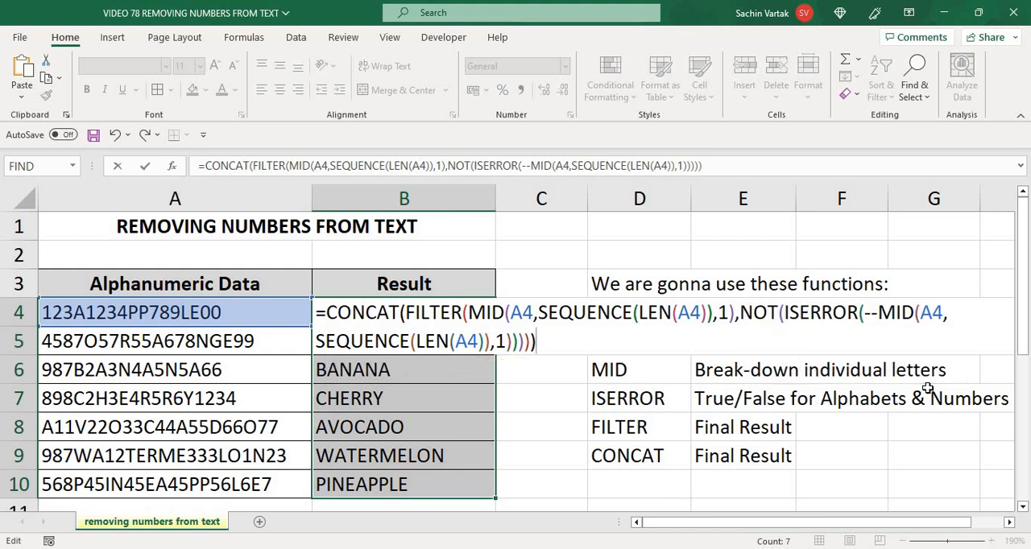
pyautogui.hotkey('ctrl', 'Return')
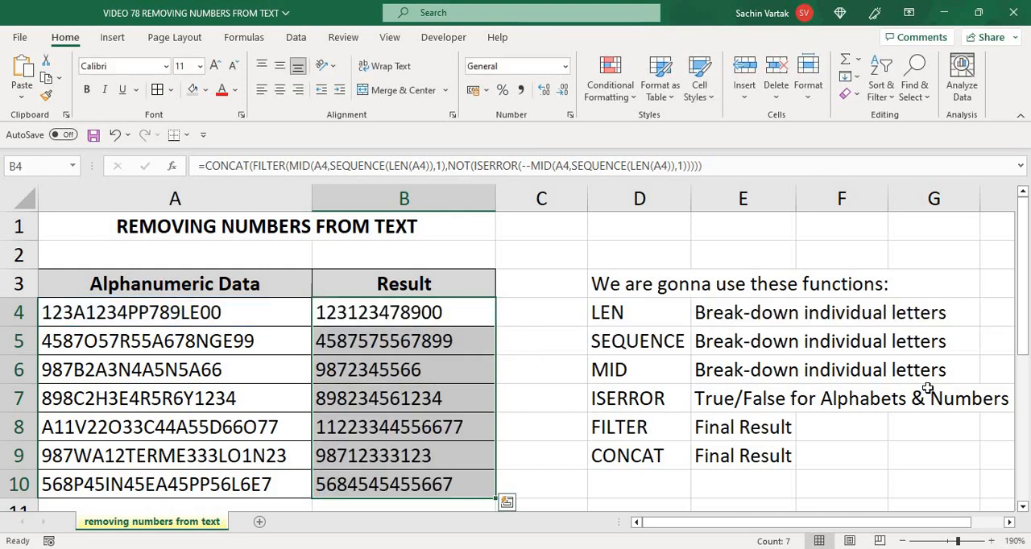
# Examine the Result values in B4:B10 and the NOT-based formula in B4 against the source data in column A
pyautogui.press('Down')
pyautogui.press('Down')
pyautogui.press('Down')
pyautogui.press('Up')
pyautogui.press('Up')
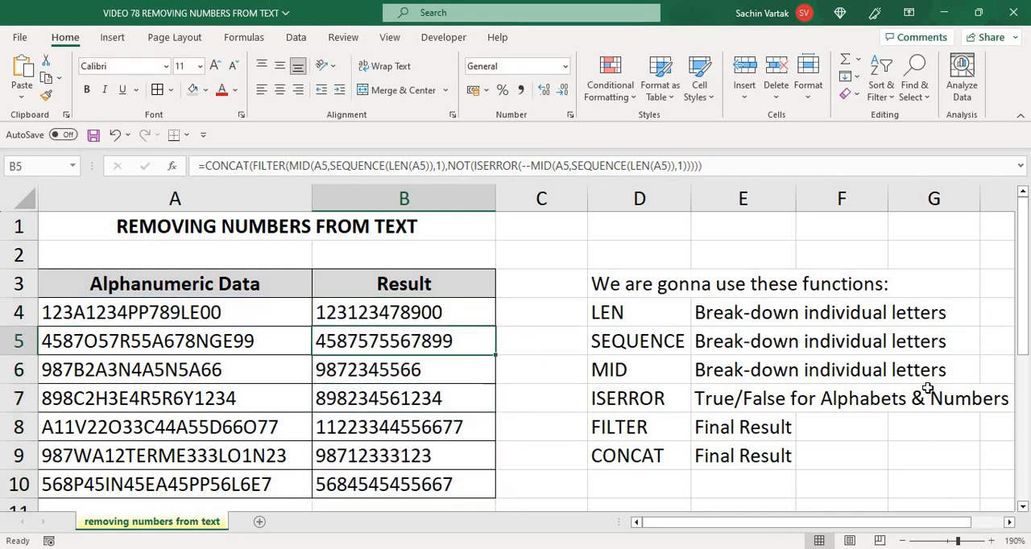
pyautogui.press('Up')
pyautogui.press('Down')
pyautogui.press('Down')
pyautogui.press('Down')
pyautogui.press('Down')
pyautogui.press('Down')
pyautogui.press('Down')
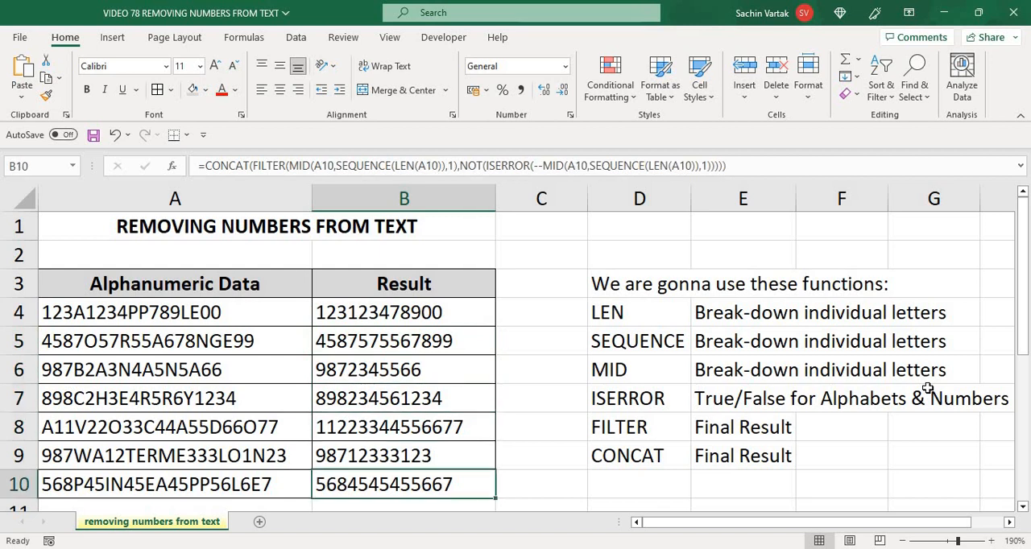
pyautogui.press('Up')
pyautogui.press('Up')
pyautogui.press('Up')
pyautogui.press('Up')
pyautogui.press('Up')
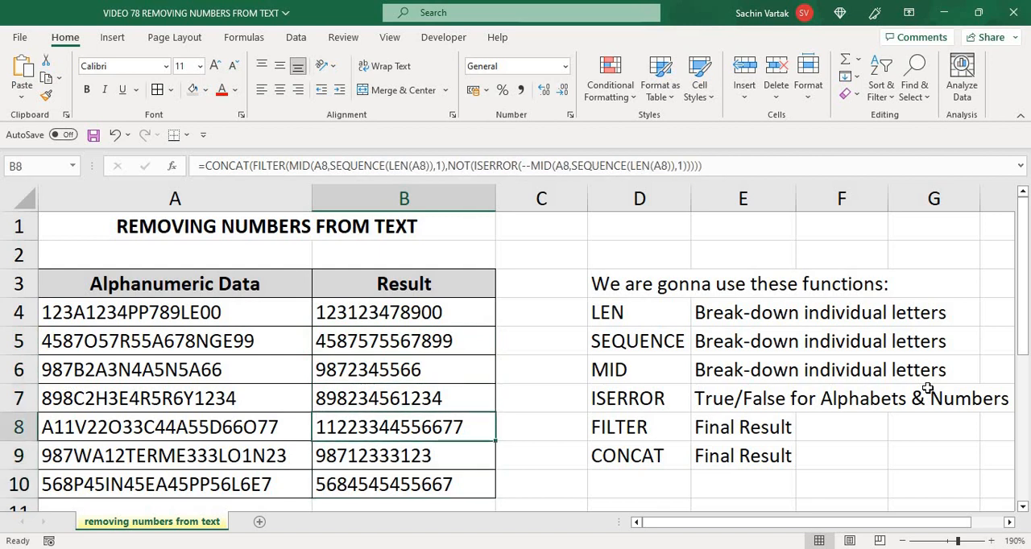
pyautogui.press('Up')
pyautogui.press('Up')
pyautogui.press('Up')
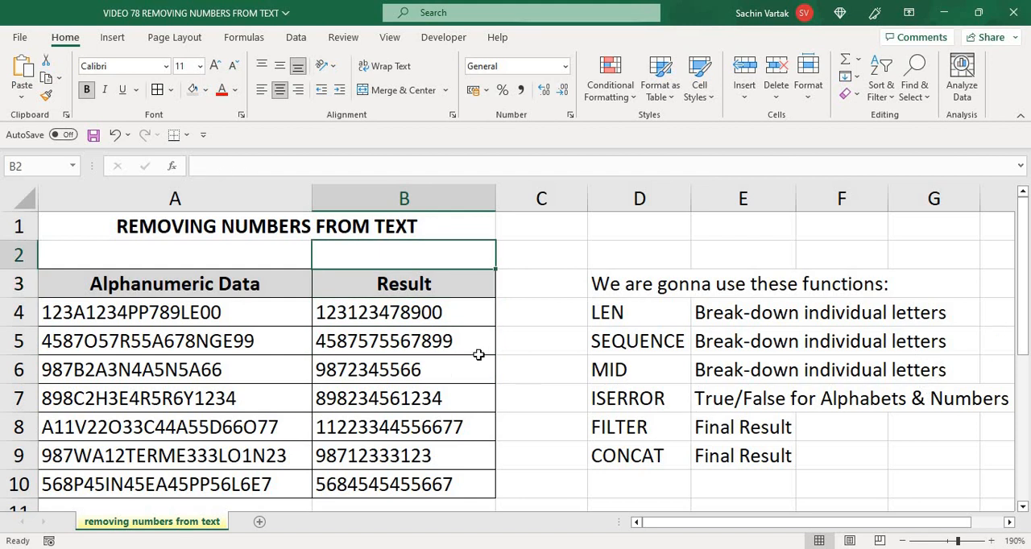
pyautogui.click(423, 320)
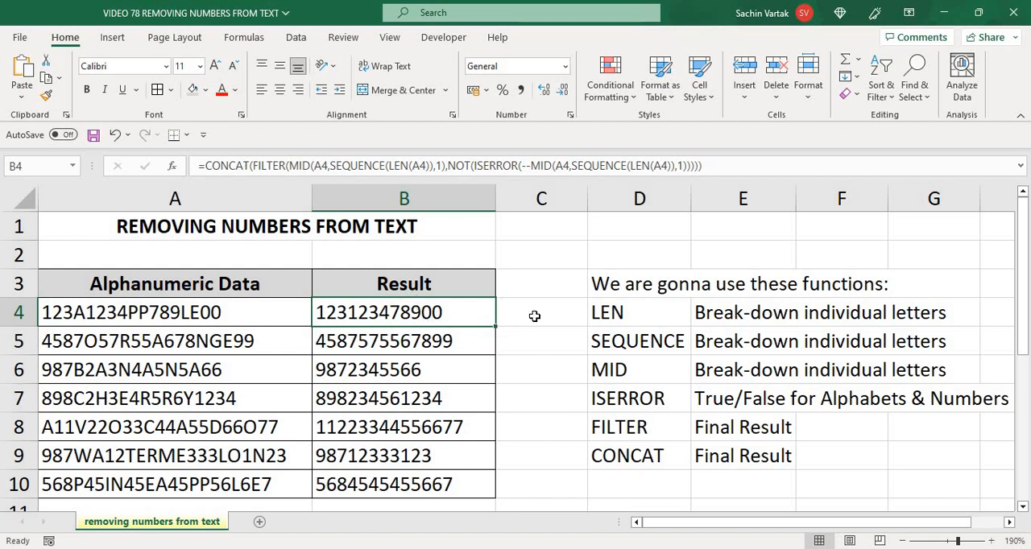
pyautogui.click(534, 315)
pyautogui.click(422, 318)
pyautogui.click(527, 314)
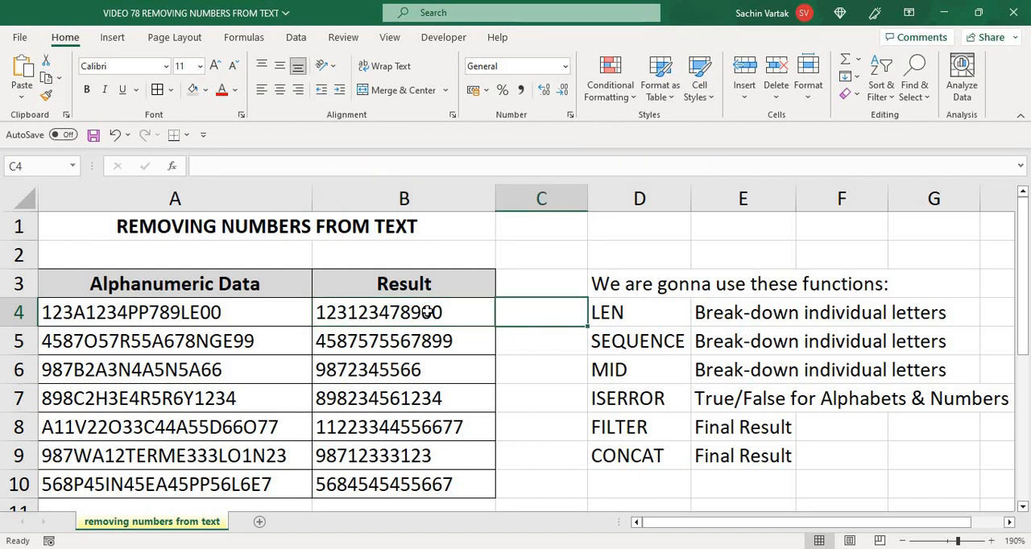
pyautogui.click(427, 313)
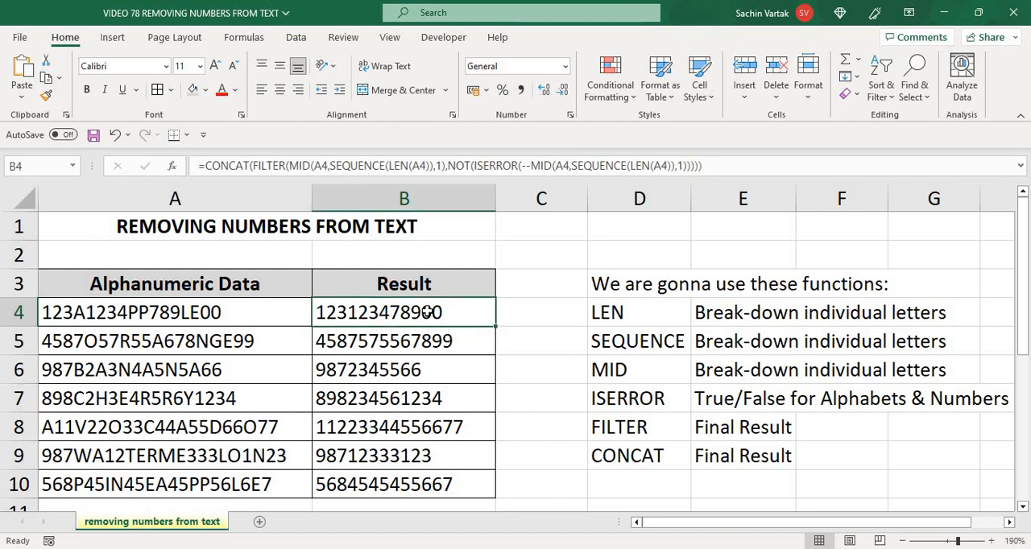